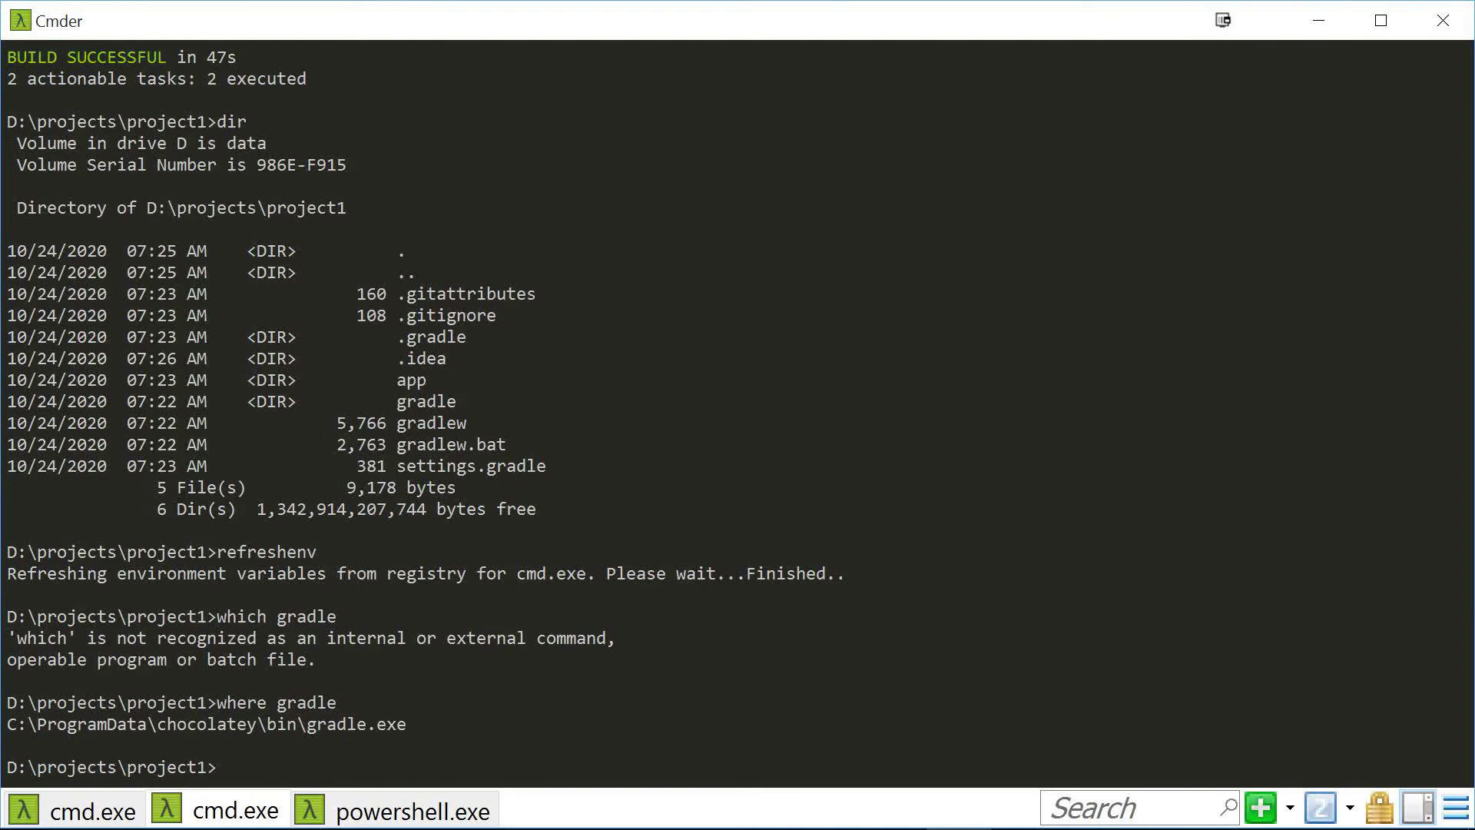
# - Check the installed Gradle version and create a project2 folder in D:\projects
pyautogui.write('gradle -v')
pyautogui.press('Return')
pyautogui.write('cd ..')
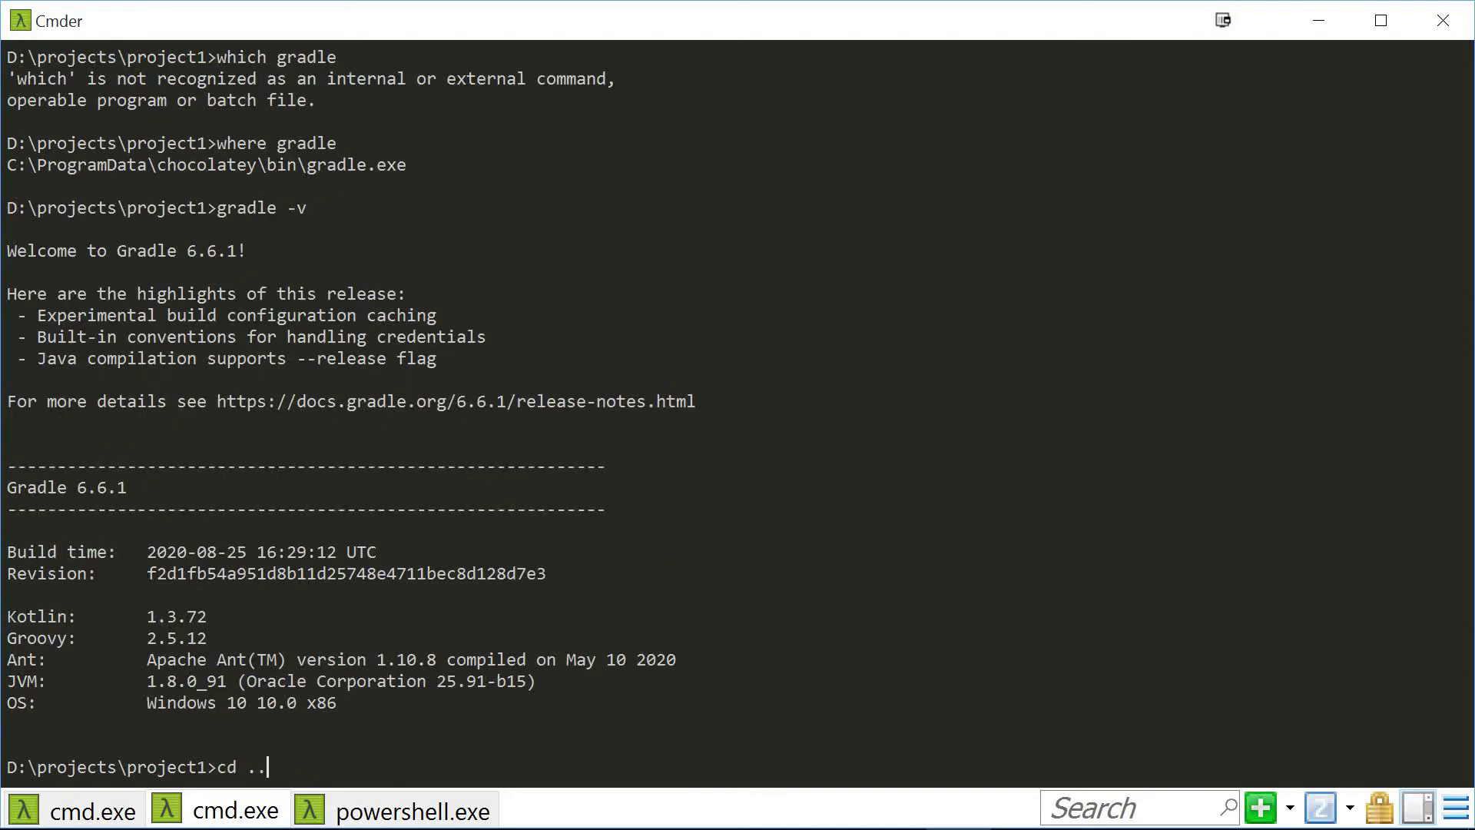
pyautogui.press('Return')
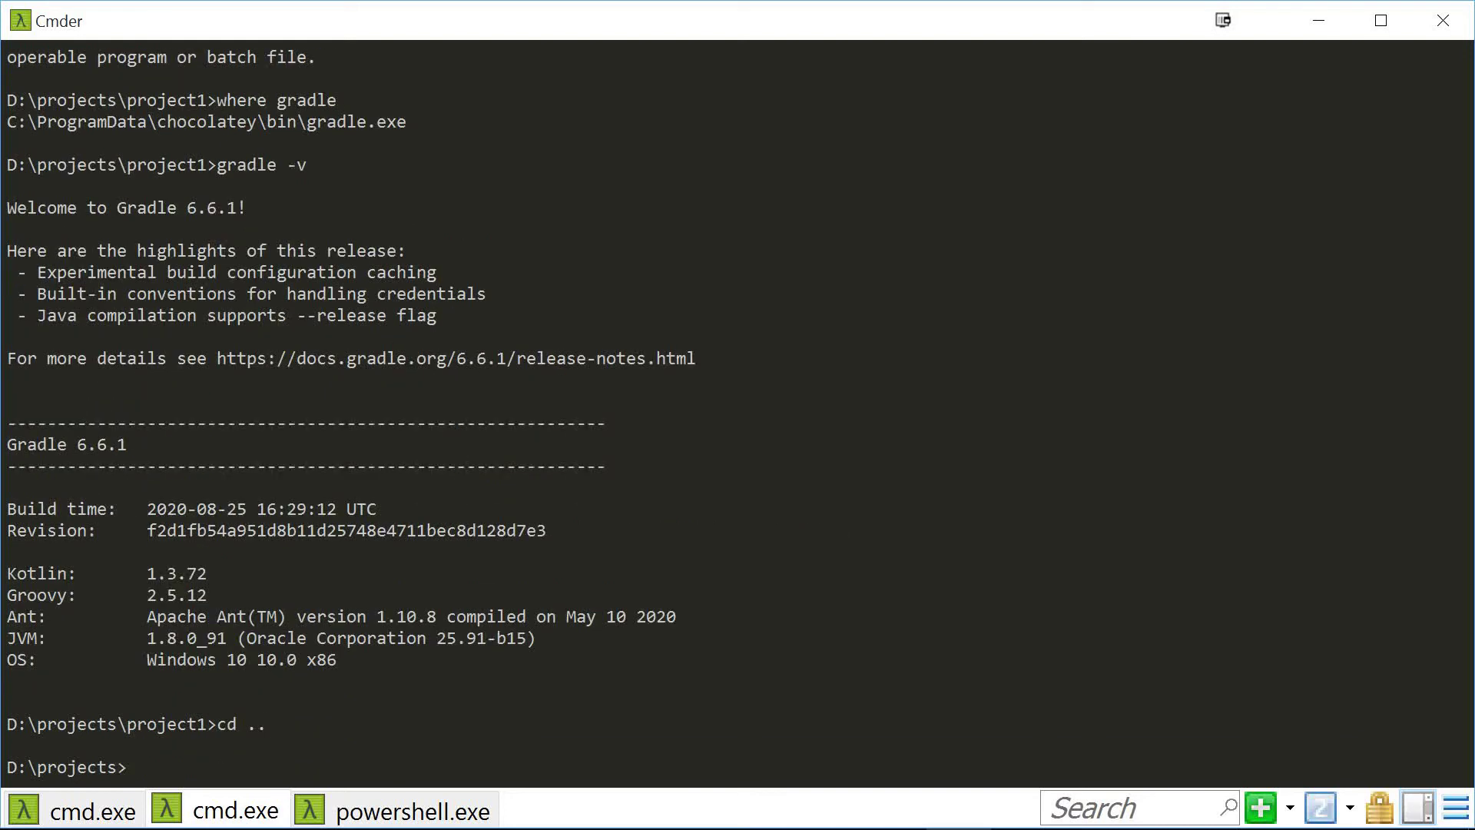
pyautogui.write('mkdir project2')
pyautogui.press('Return')
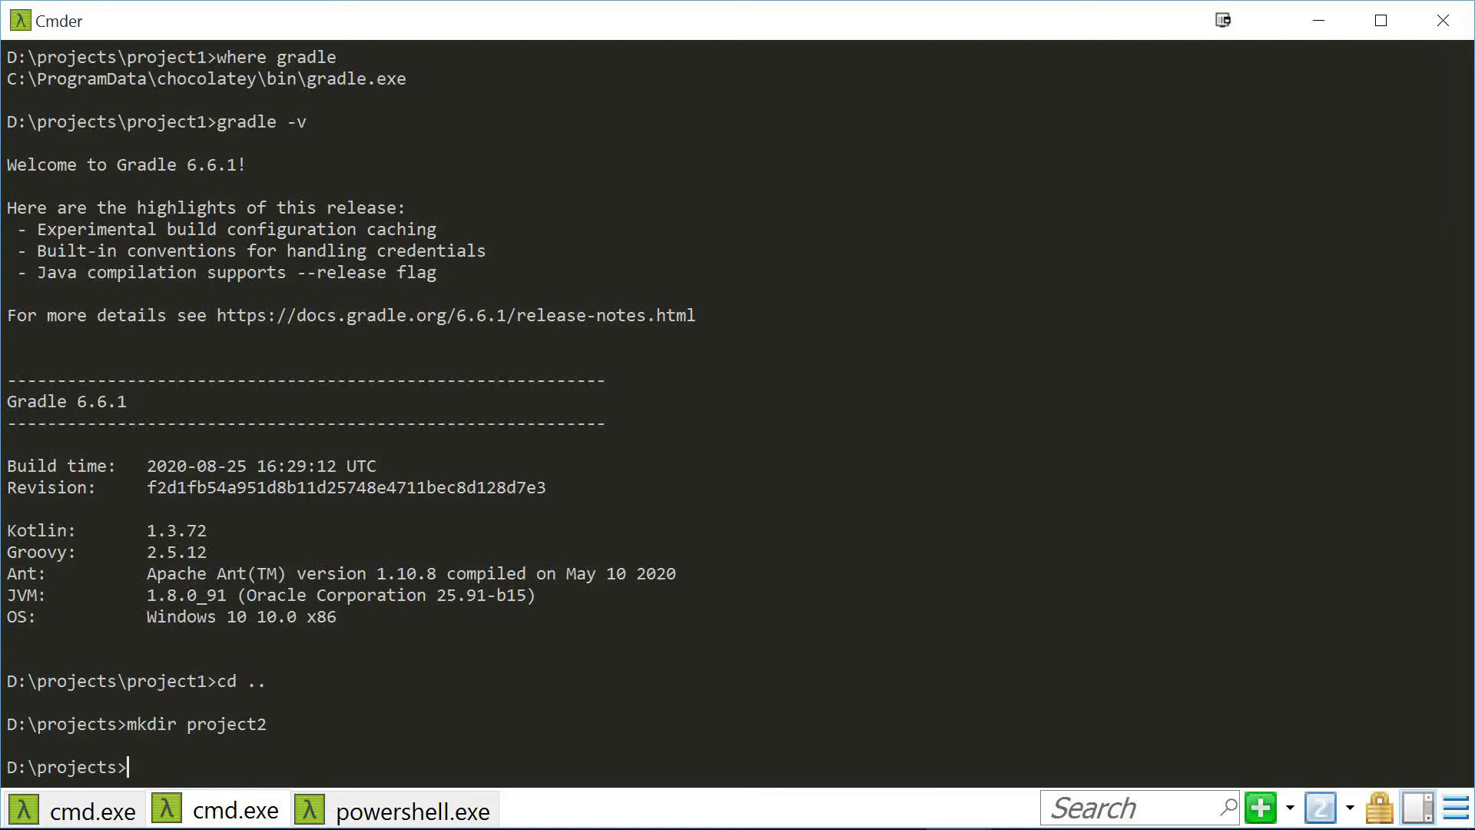
# - Enter the project2 folder and initialize an empty Git repository in it
pyautogui.write('cd project2')
pyautogui.press('Return')
pyautogui.write('git in')
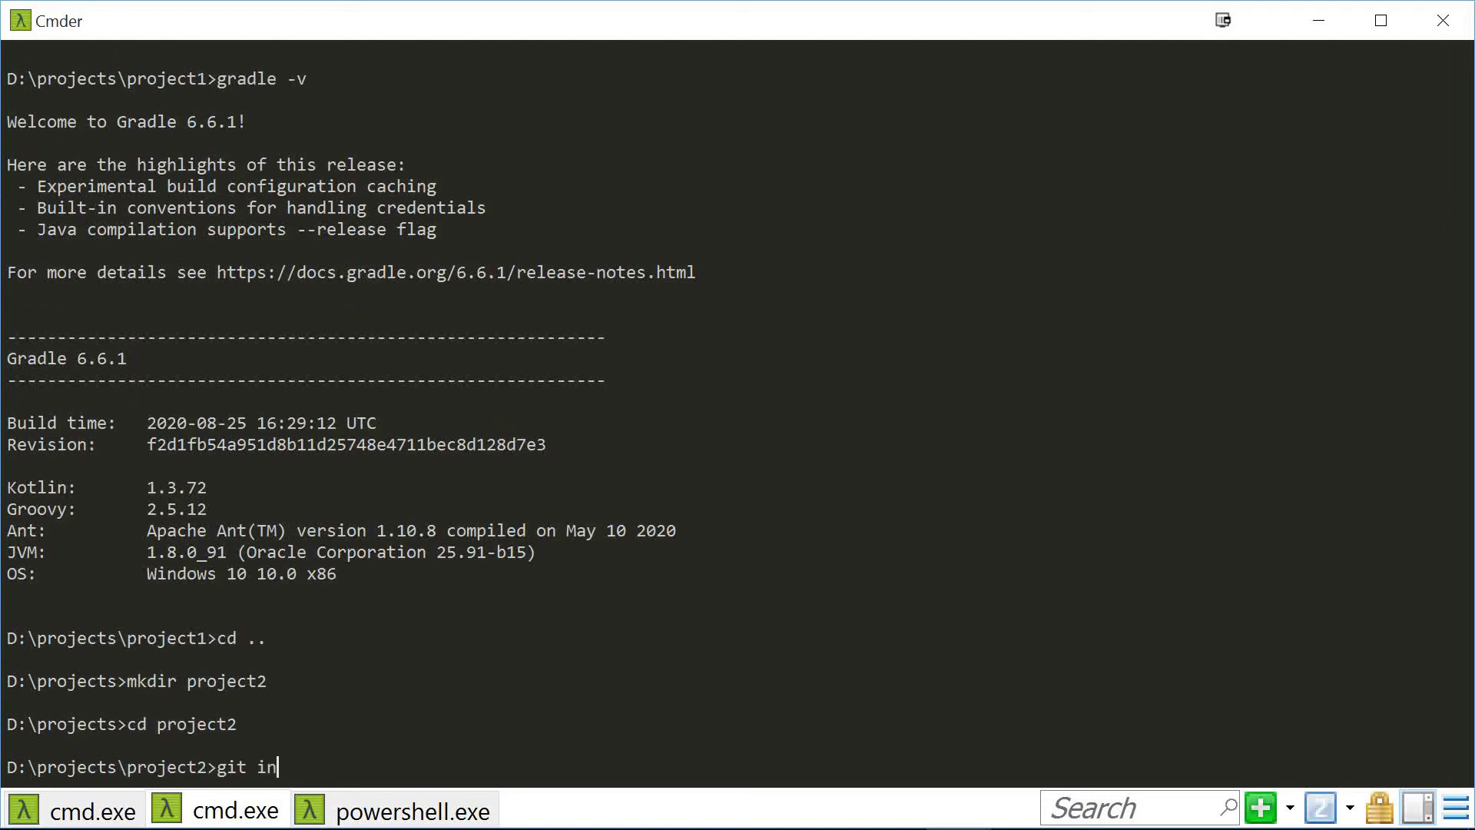
pyautogui.write('it')
pyautogui.press('Return')
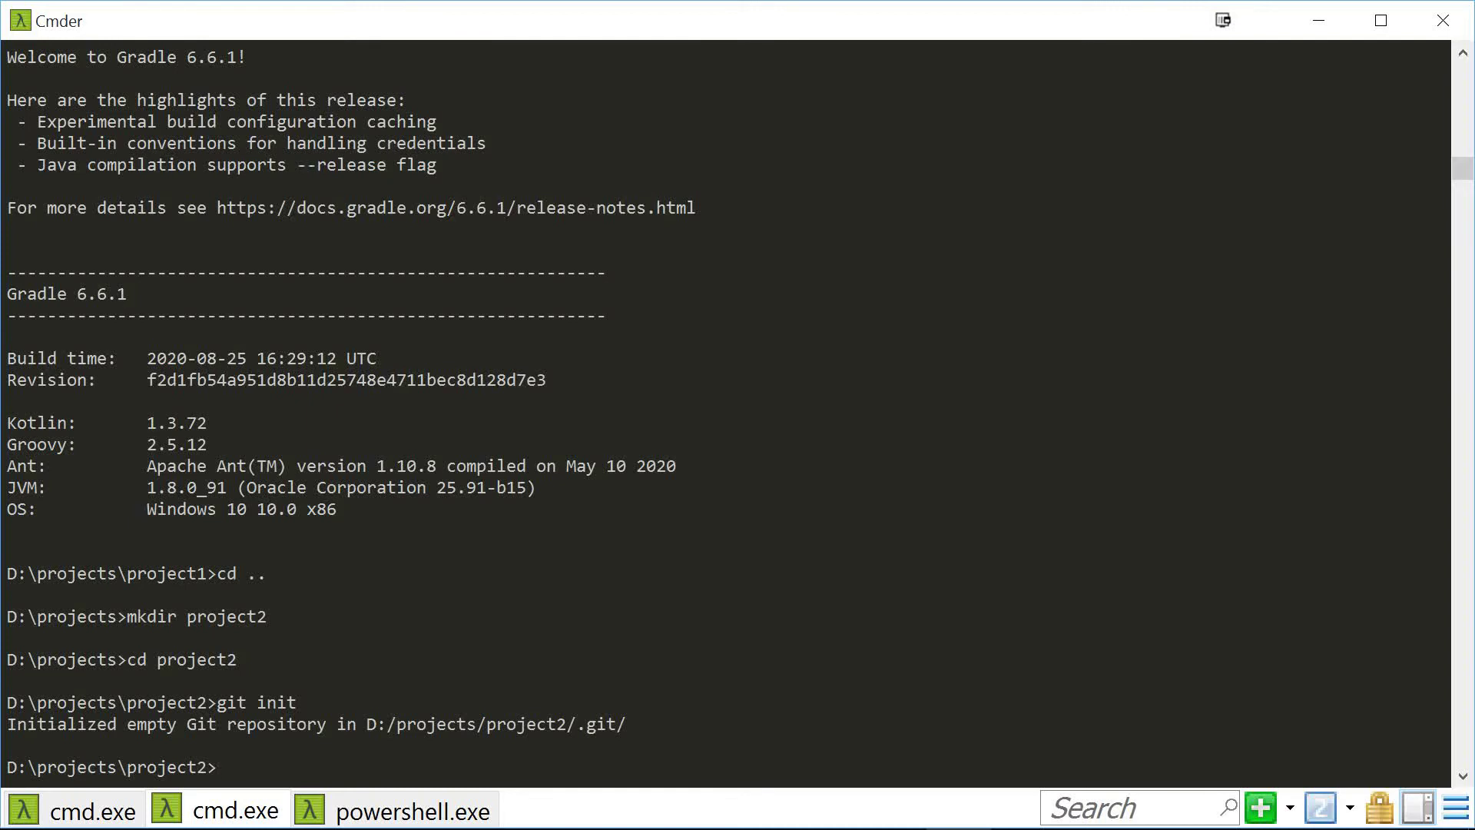
# - Run gradle init in project2, choosing application as the project type and Java as the implementation language
pyautogui.write('gradle')
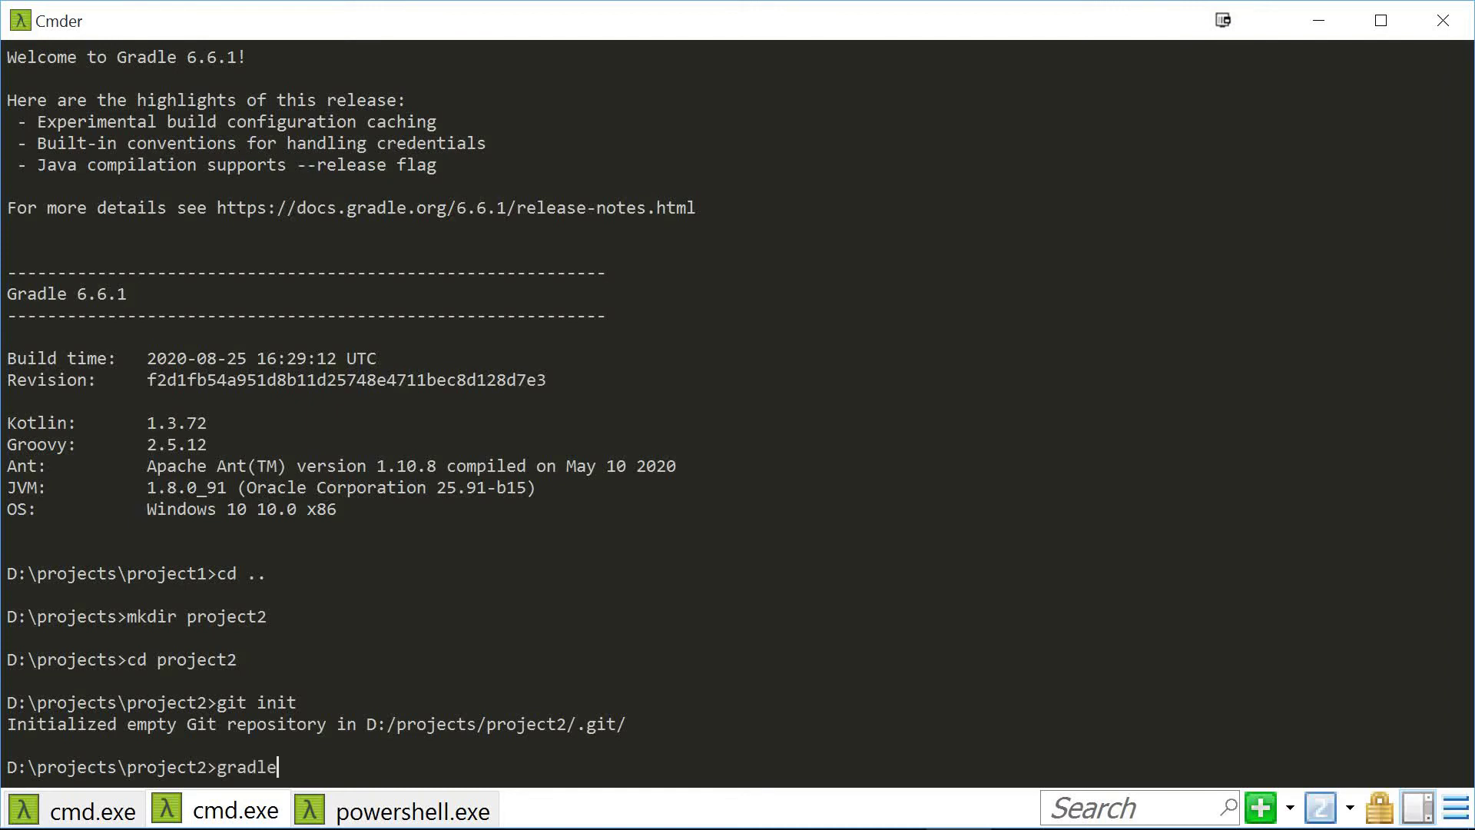
pyautogui.write(' init')
pyautogui.press('Return')
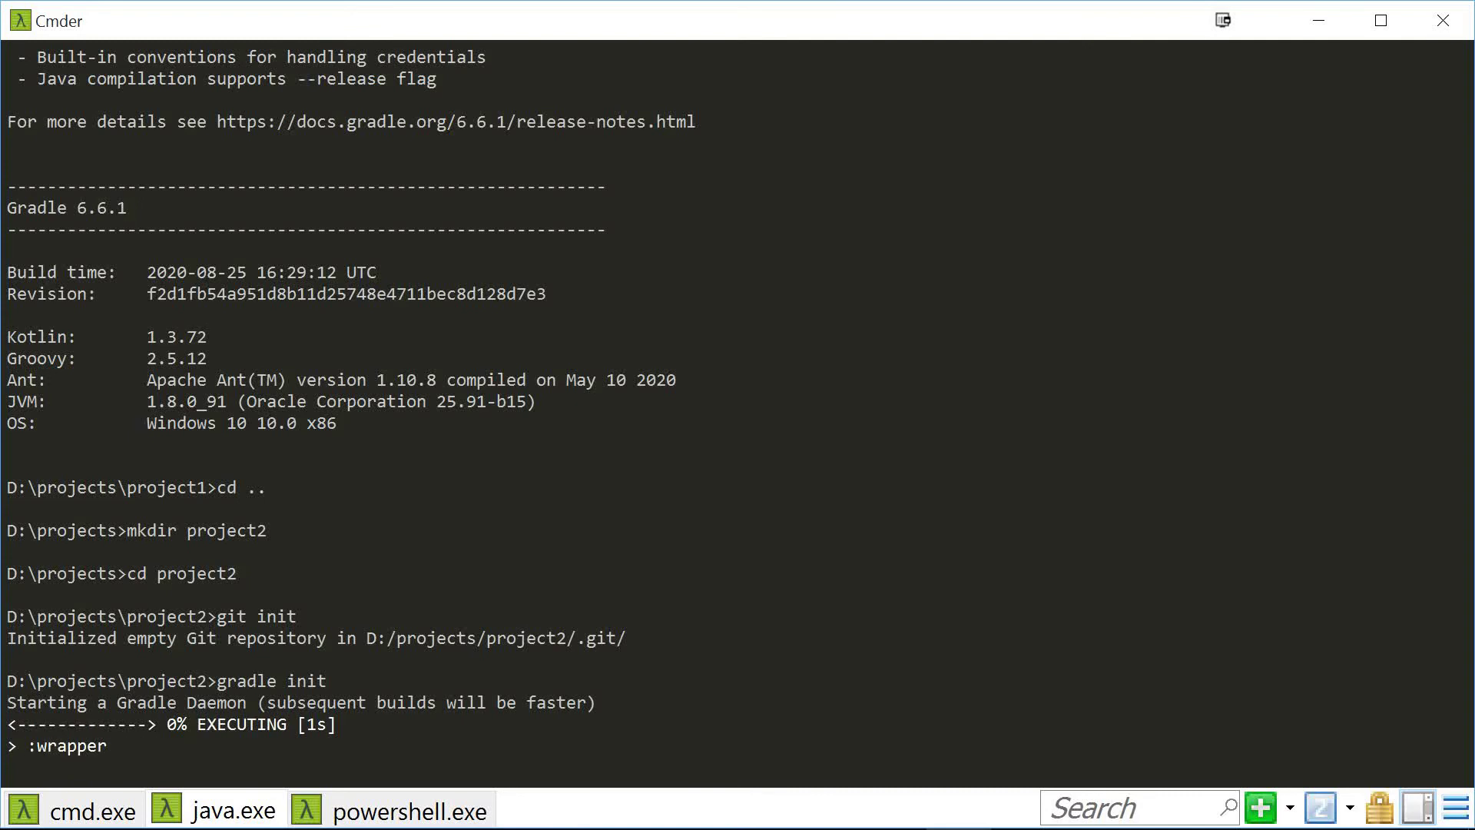
pyautogui.write('2')
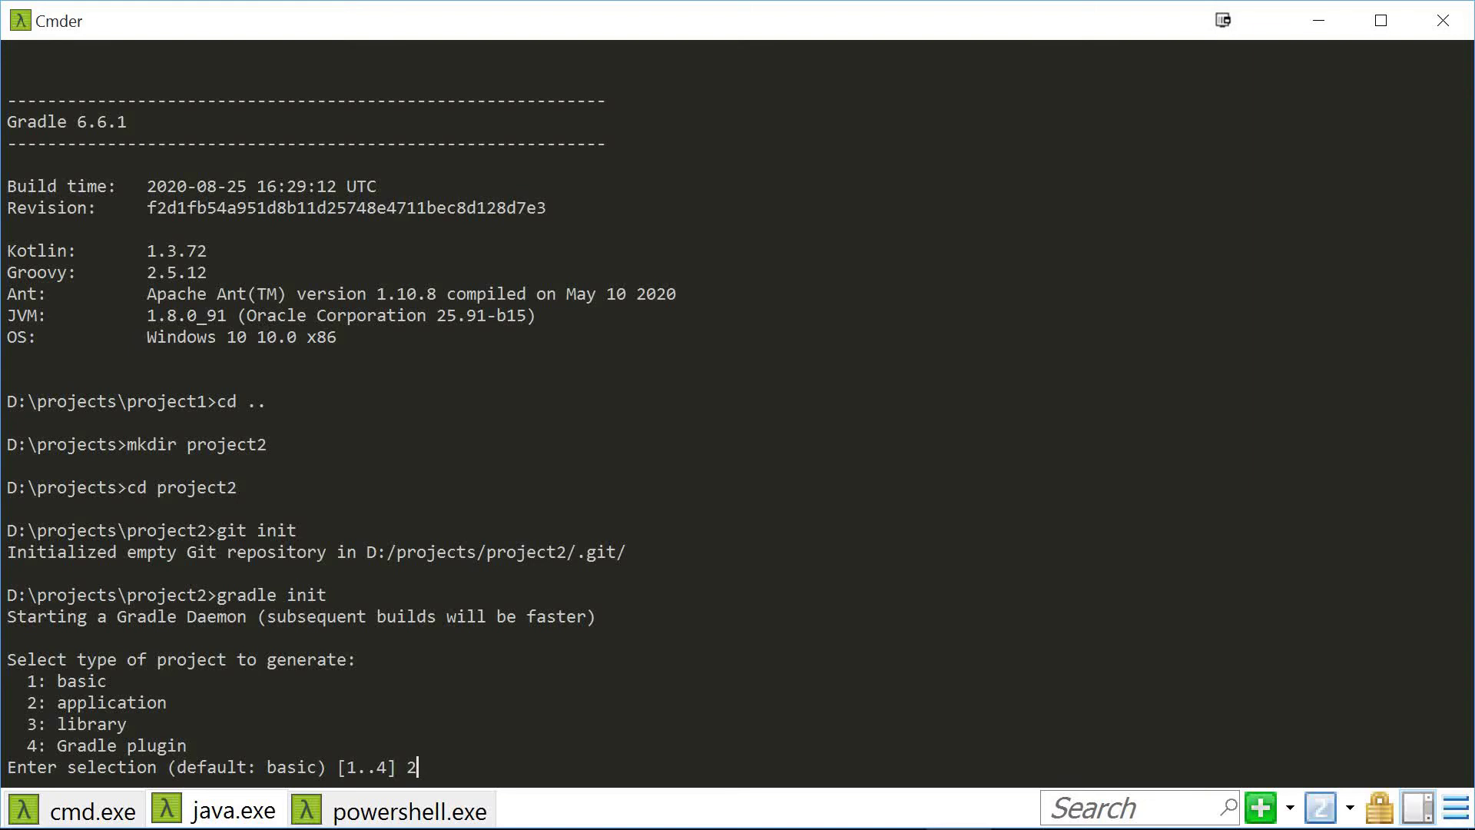
pyautogui.press('Return')
pyautogui.write('3')
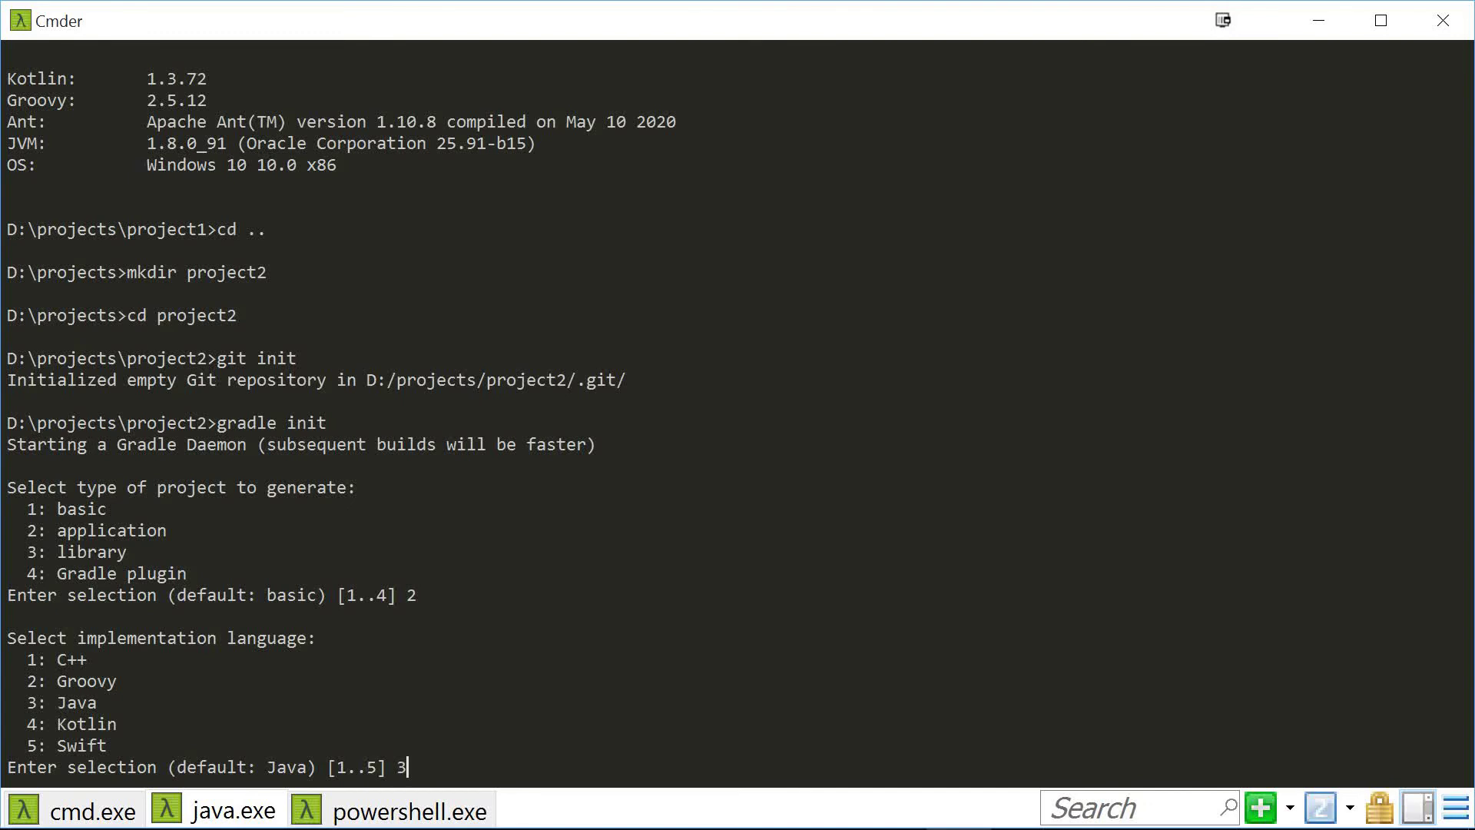
pyautogui.press('Return')
# - Choose the Groovy build script DSL and the JUnit Jupiter test framework, and accept the default project name
pyautogui.write('1')
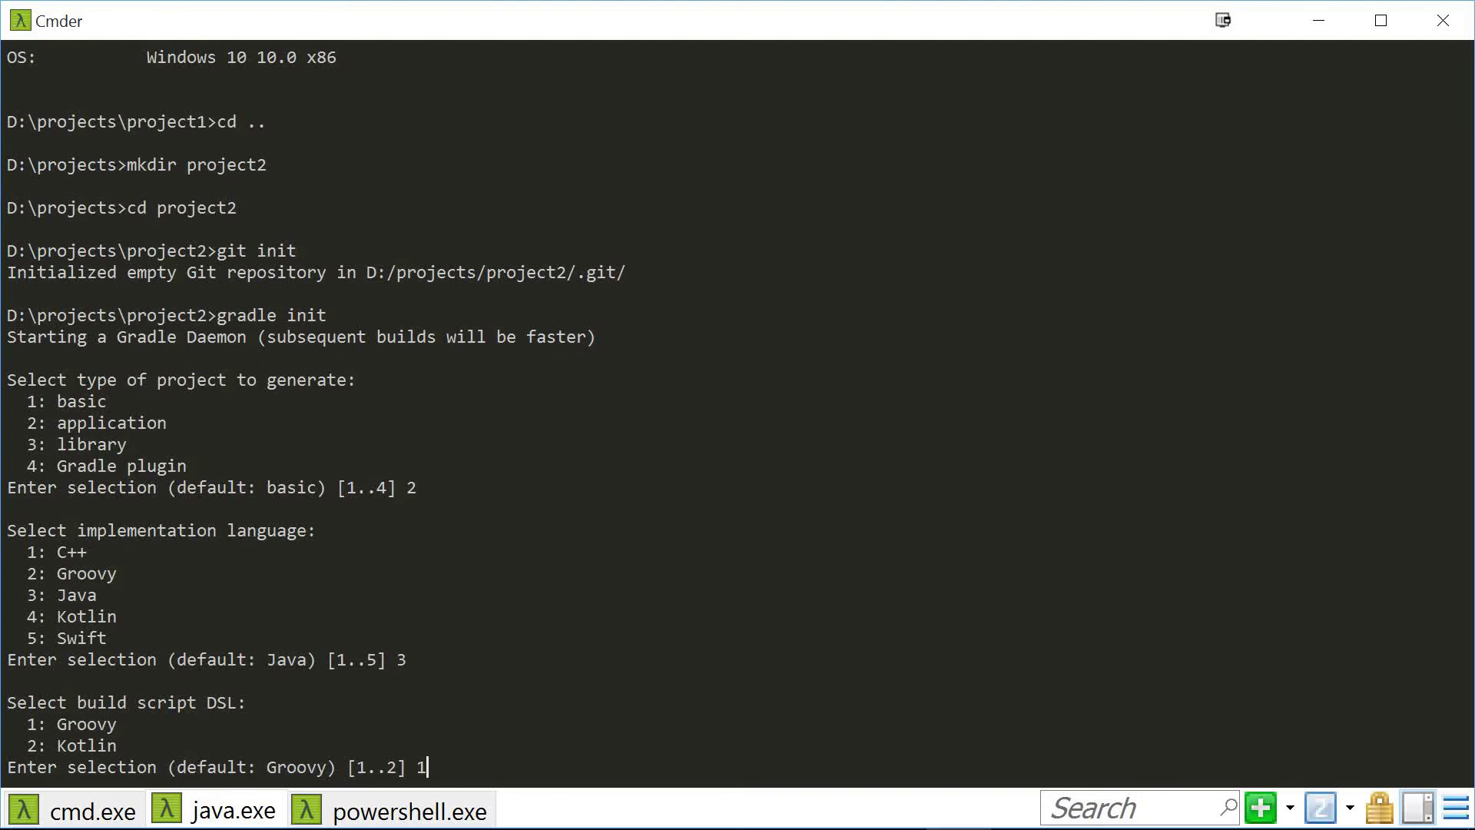
pyautogui.press('Return')
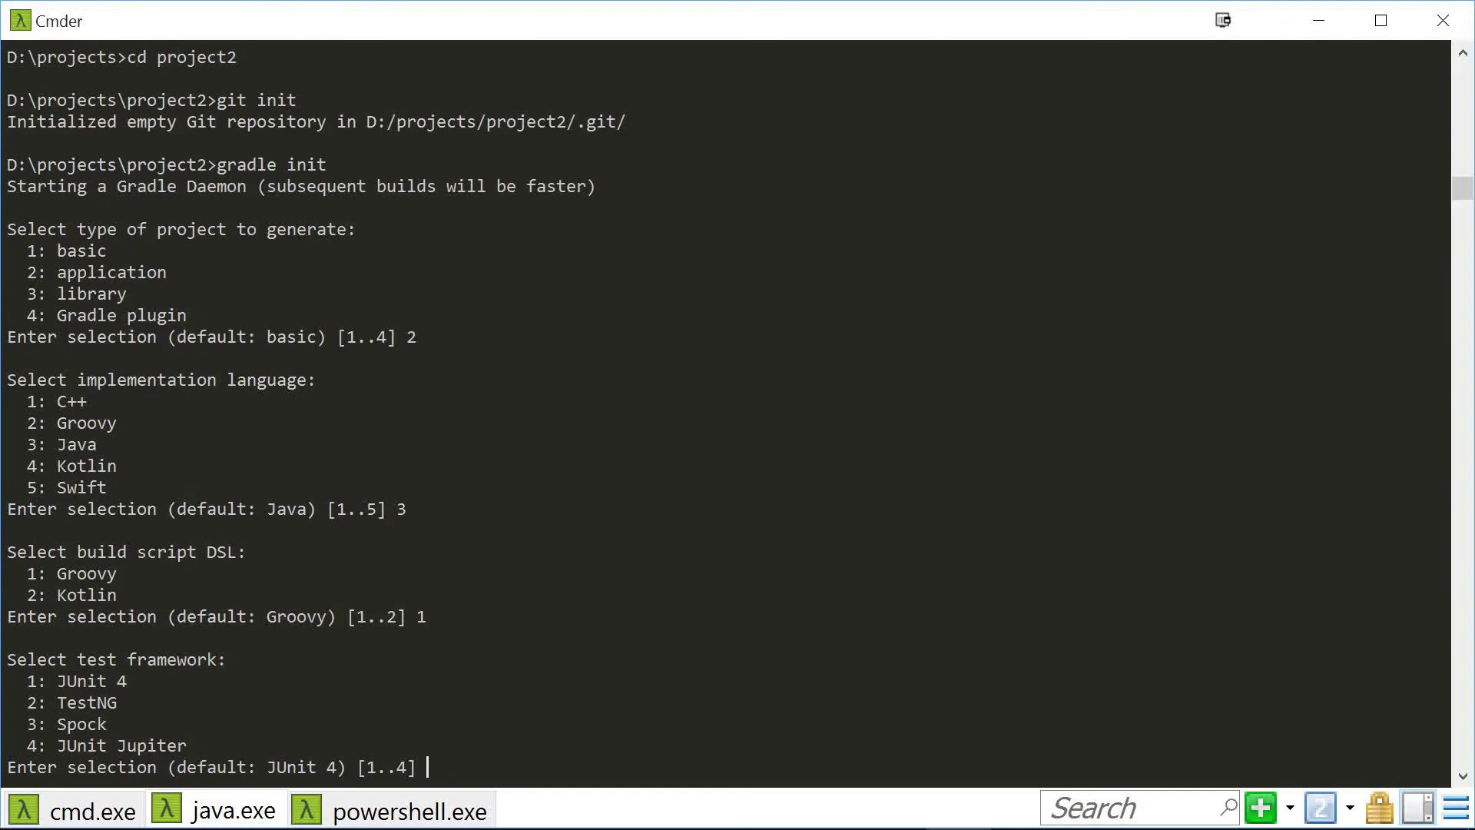
pyautogui.write('4')
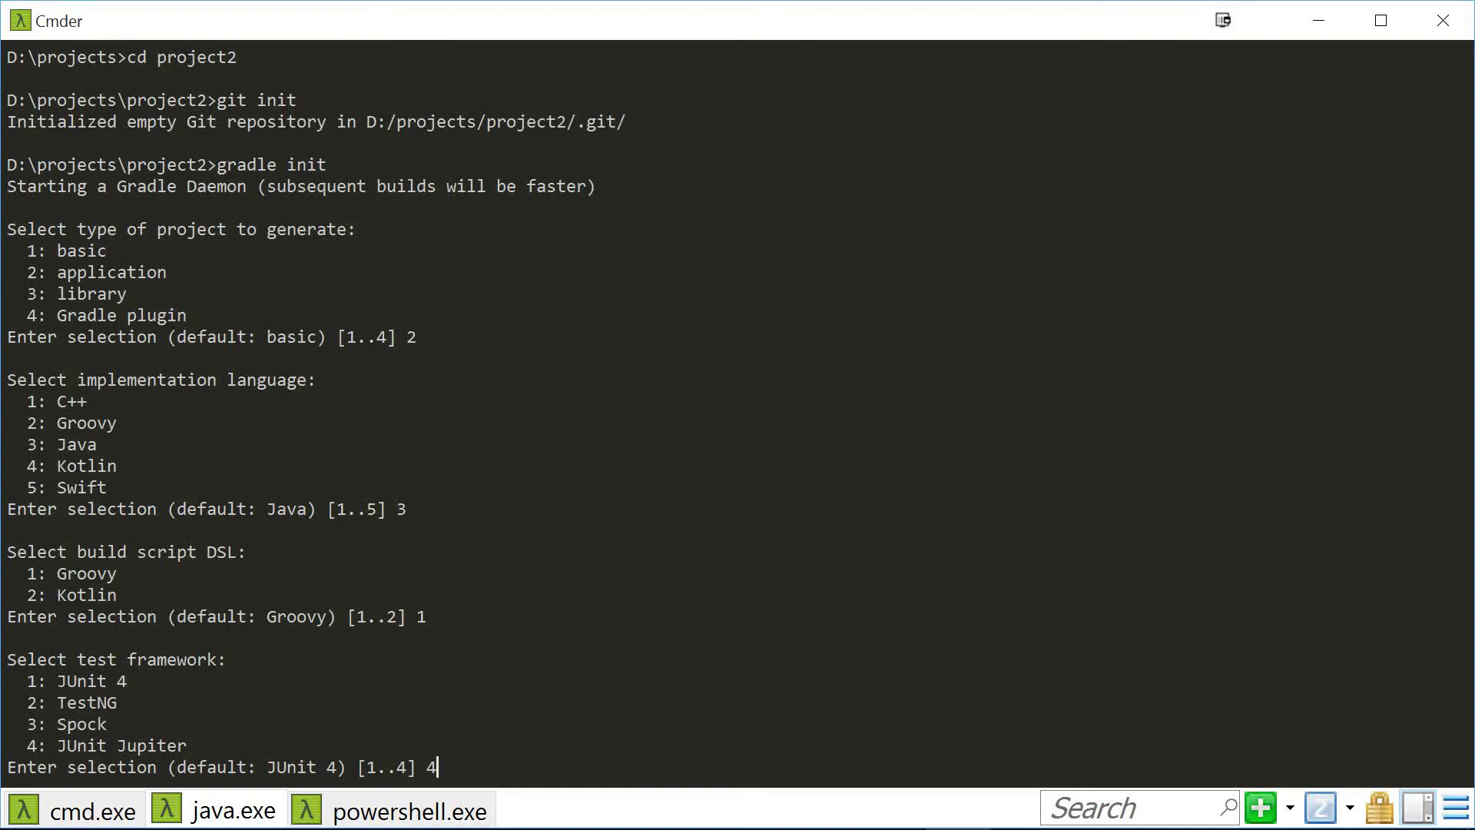
pyautogui.press('Return')
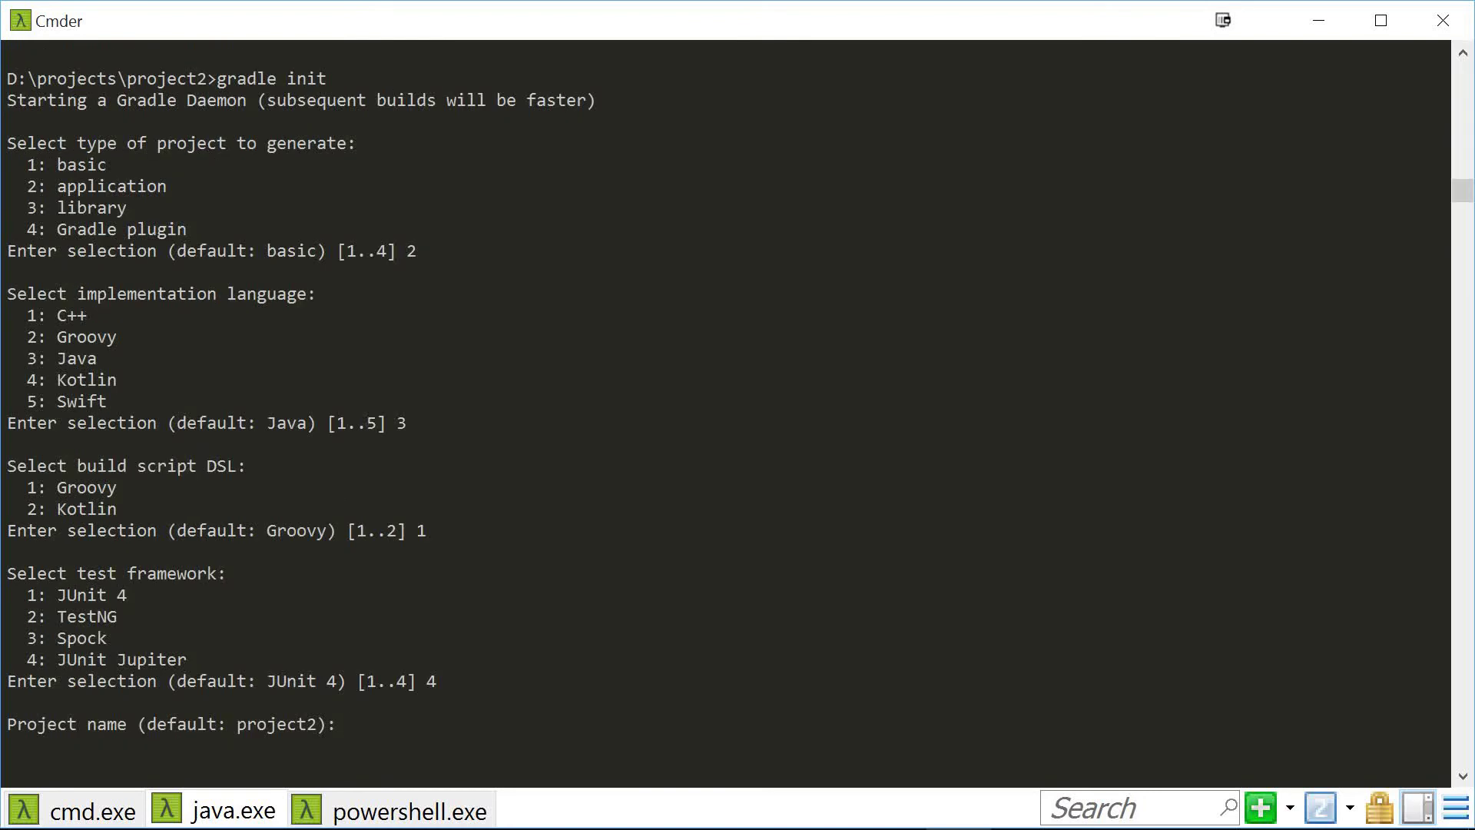
pyautogui.press('Return')
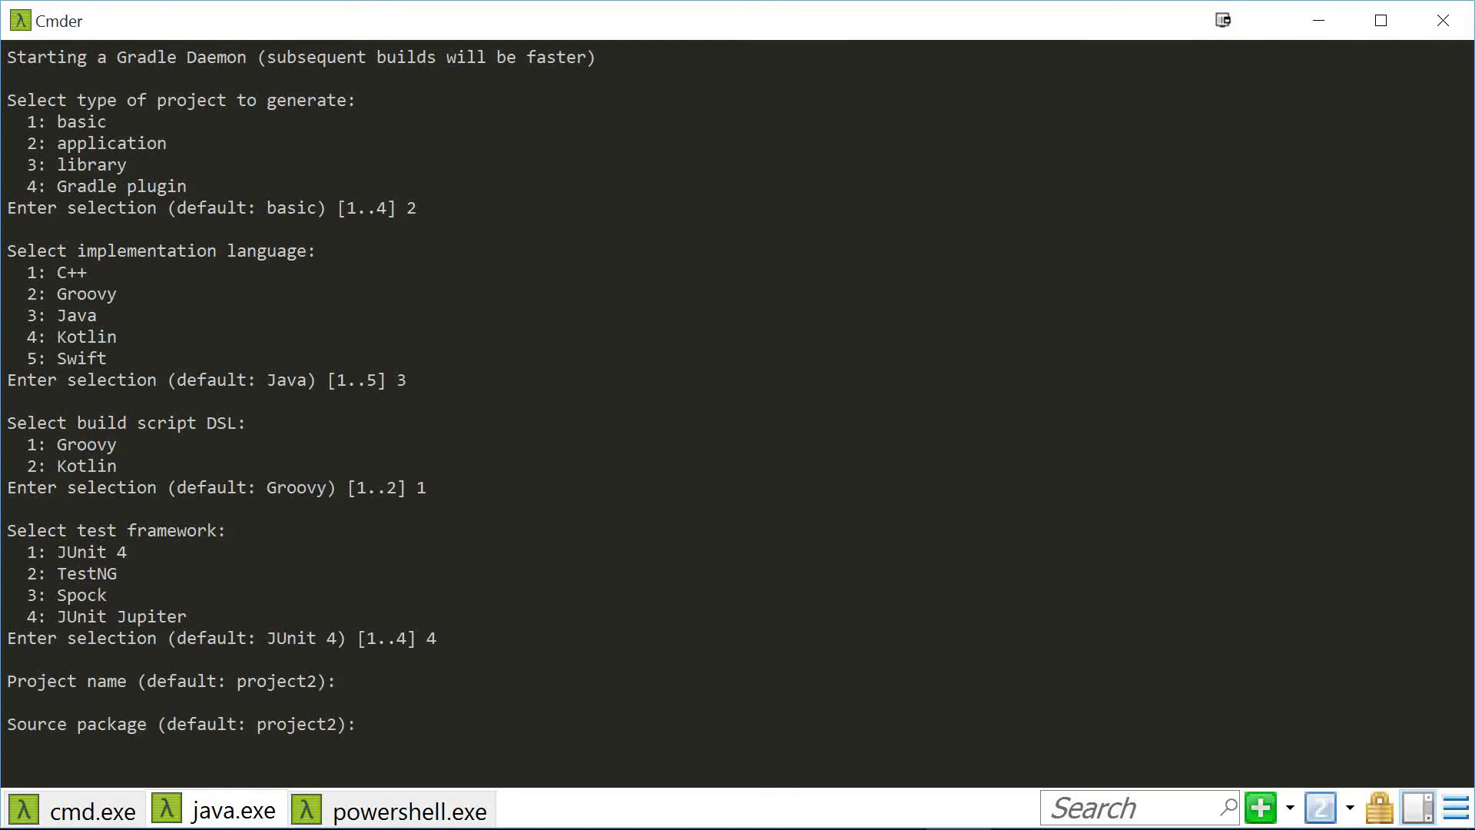
# - List the files in the generated project2 folder
pyautogui.write('dir')
pyautogui.press('Return')
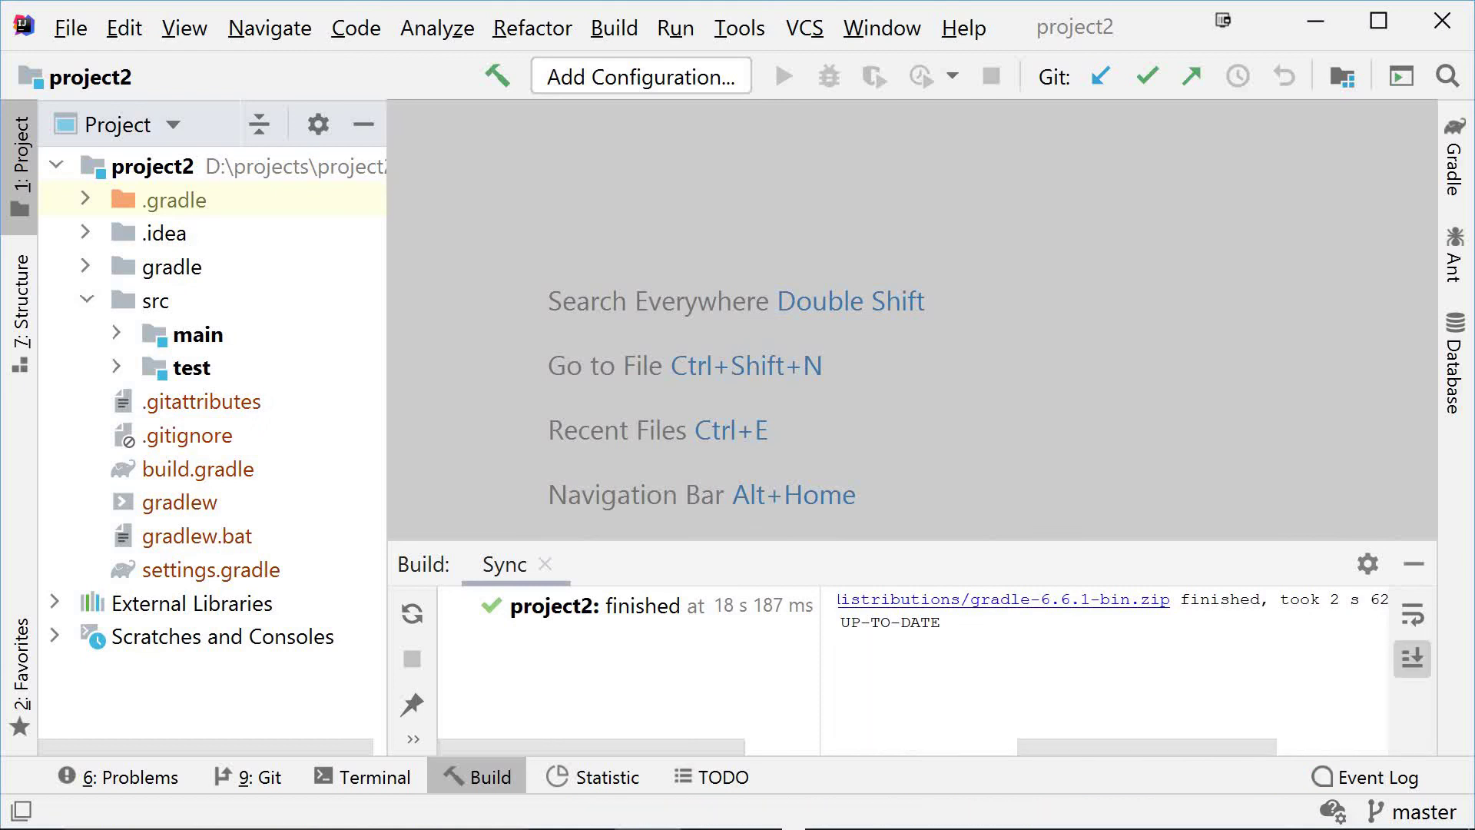
# - In IntelliJ IDEA, open project2's settings.gradle for review and delete the file without a safe delete
pyautogui.doubleClick(210, 569)
pyautogui.click(478, 387)
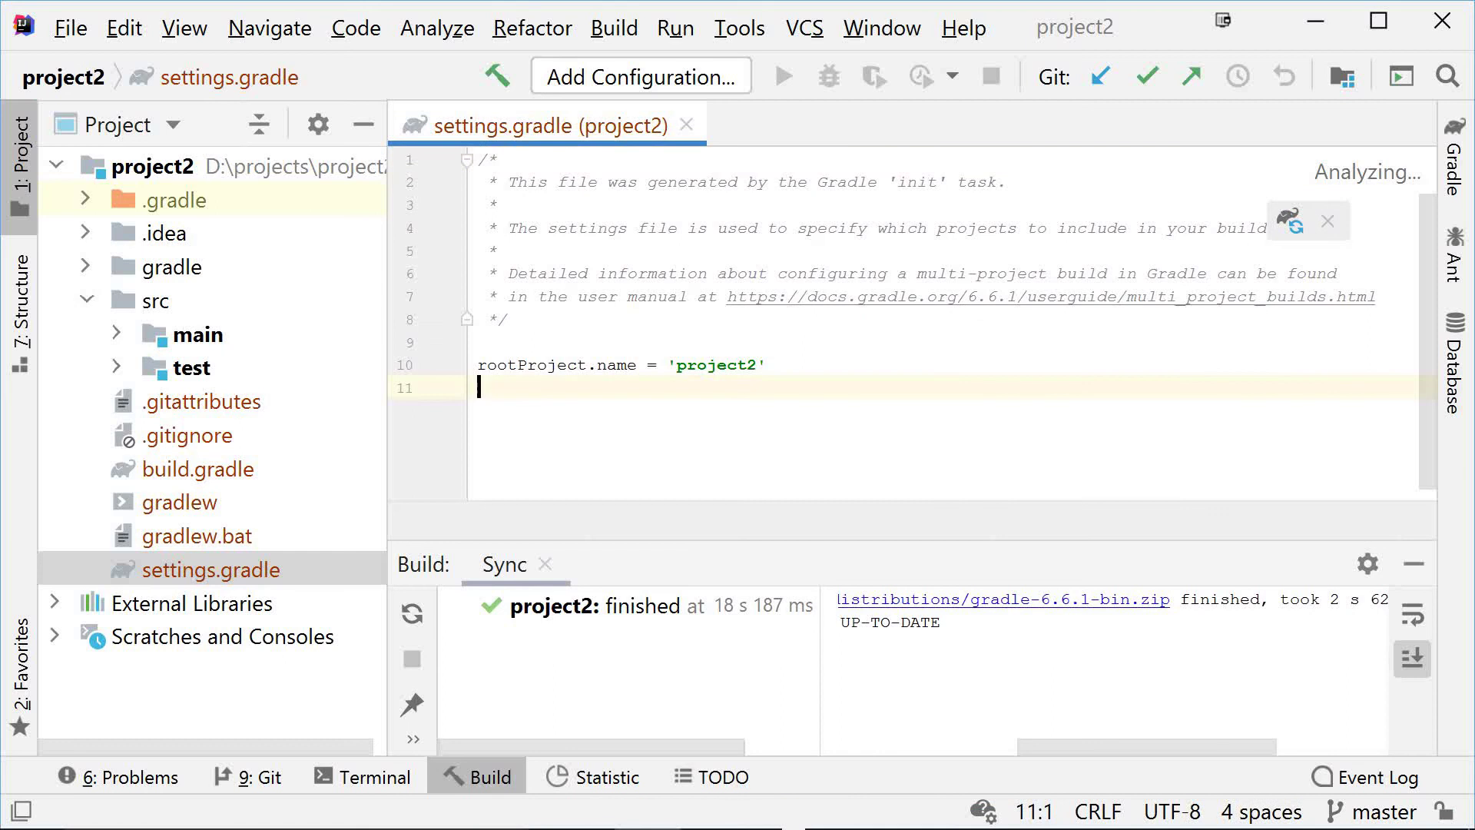
pyautogui.hotkey('alt', '1')
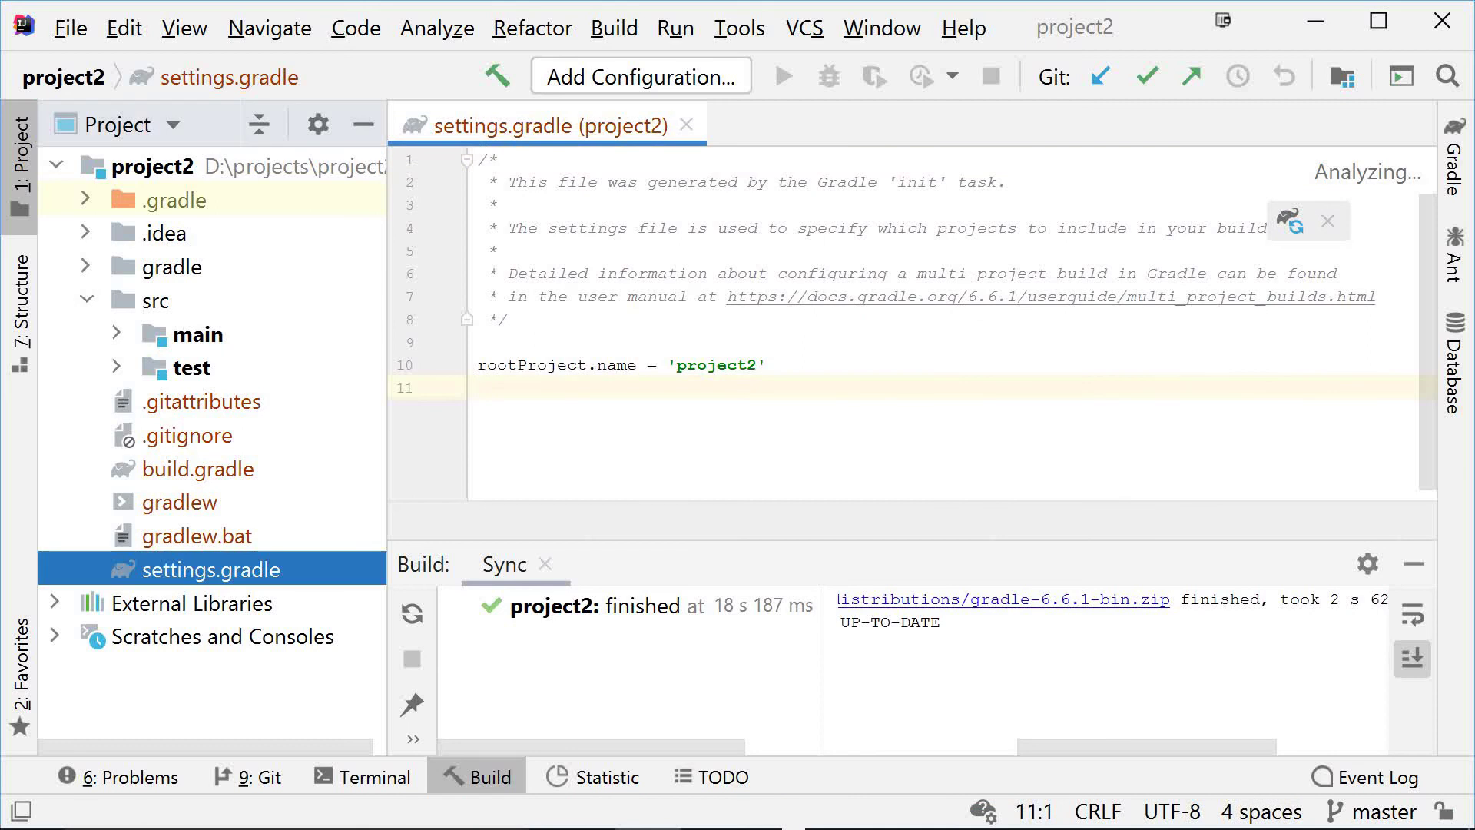
pyautogui.press('Delete')
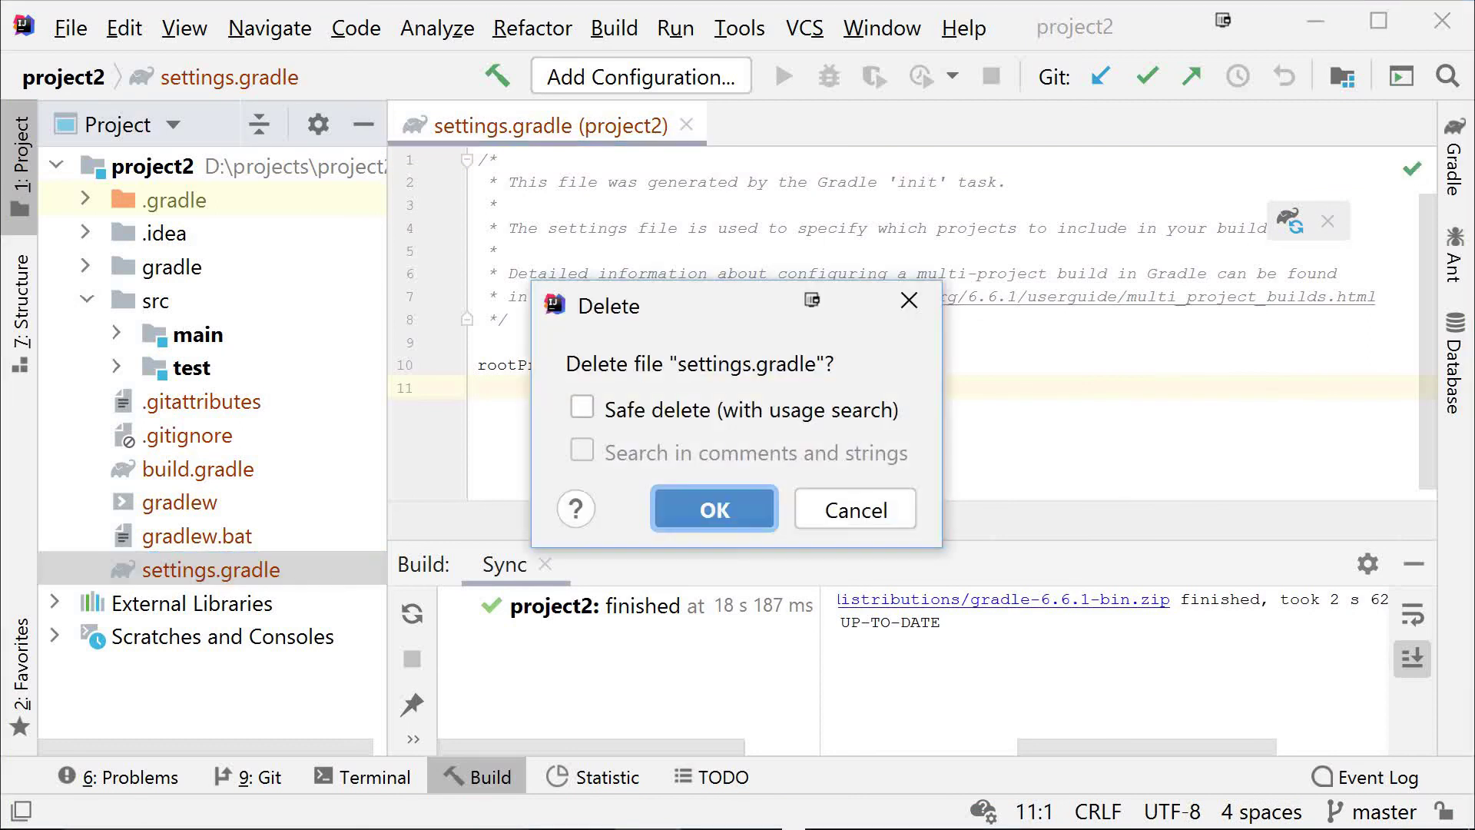
pyautogui.press('Return')
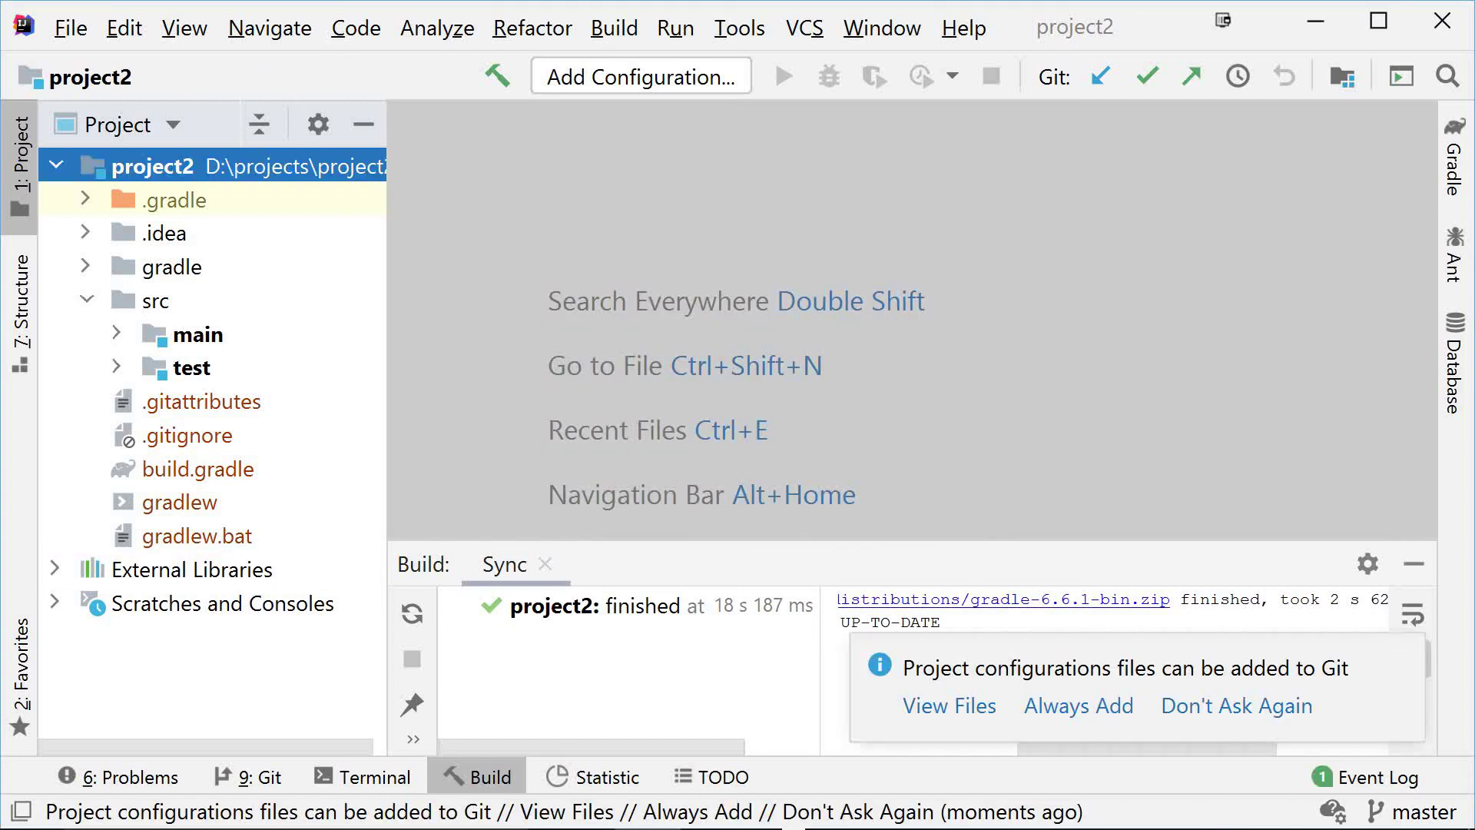
# - Open build.gradle and remove the generated header comment and the comment above the java plugin
pyautogui.doubleClick(198, 469)
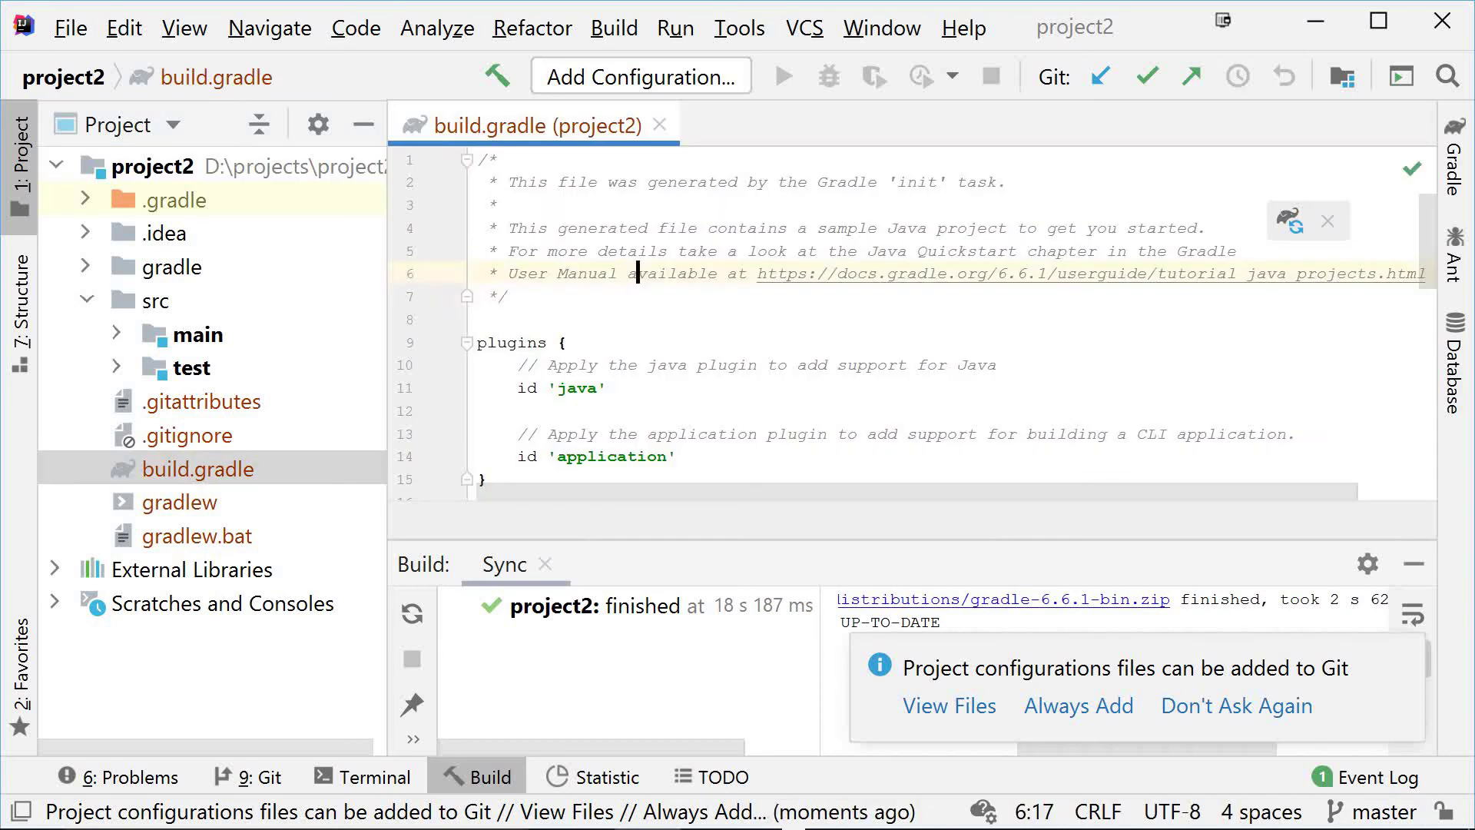
pyautogui.press('Delete')
pyautogui.press('Delete')
pyautogui.press('Down')
pyautogui.hotkey('ctrl', 'y')
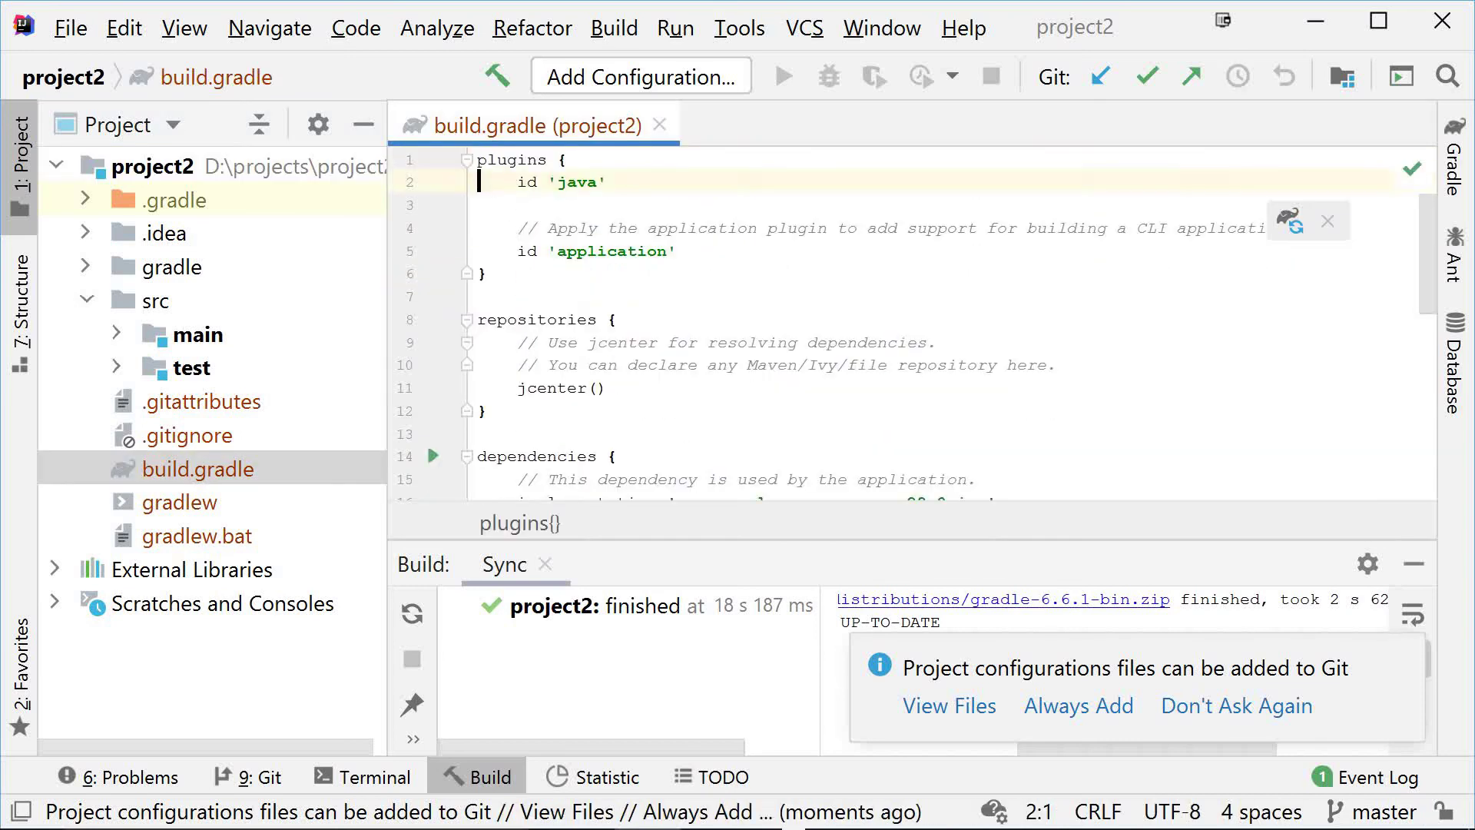
# - Remove the blank line and comment above the application plugin and the two comment lines in the repositories block
pyautogui.press('Down')
pyautogui.hotkey('ctrl', 'y')
pyautogui.hotkey('ctrl', 'y')
pyautogui.press('Down')
pyautogui.press('Down')
pyautogui.press('Down')
pyautogui.press('Down')
pyautogui.hotkey('ctrl', 'y')
pyautogui.hotkey('ctrl', 'y')
pyautogui.press('Down')
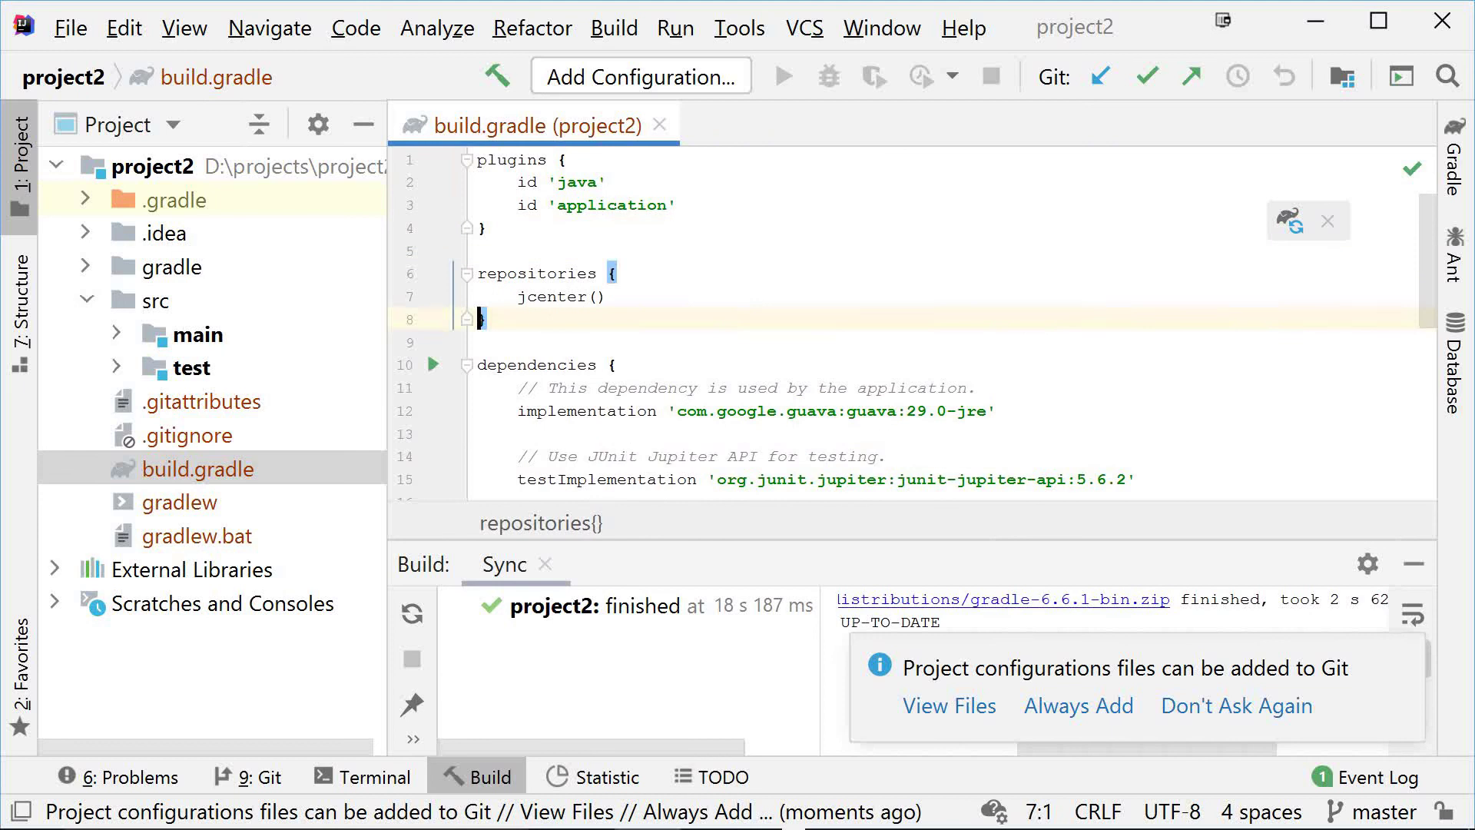
# - Remove all comments and the blank lines between entries in the dependencies block of build.gradle
pyautogui.press('Down')
pyautogui.press('Down')
pyautogui.press('Down')
pyautogui.hotkey('ctrl', 'y')
pyautogui.press('Down')
pyautogui.press('Down')
pyautogui.press('Up')
pyautogui.hotkey('ctrl', 'y')
pyautogui.hotkey('ctrl', 'y')
pyautogui.press('Down')
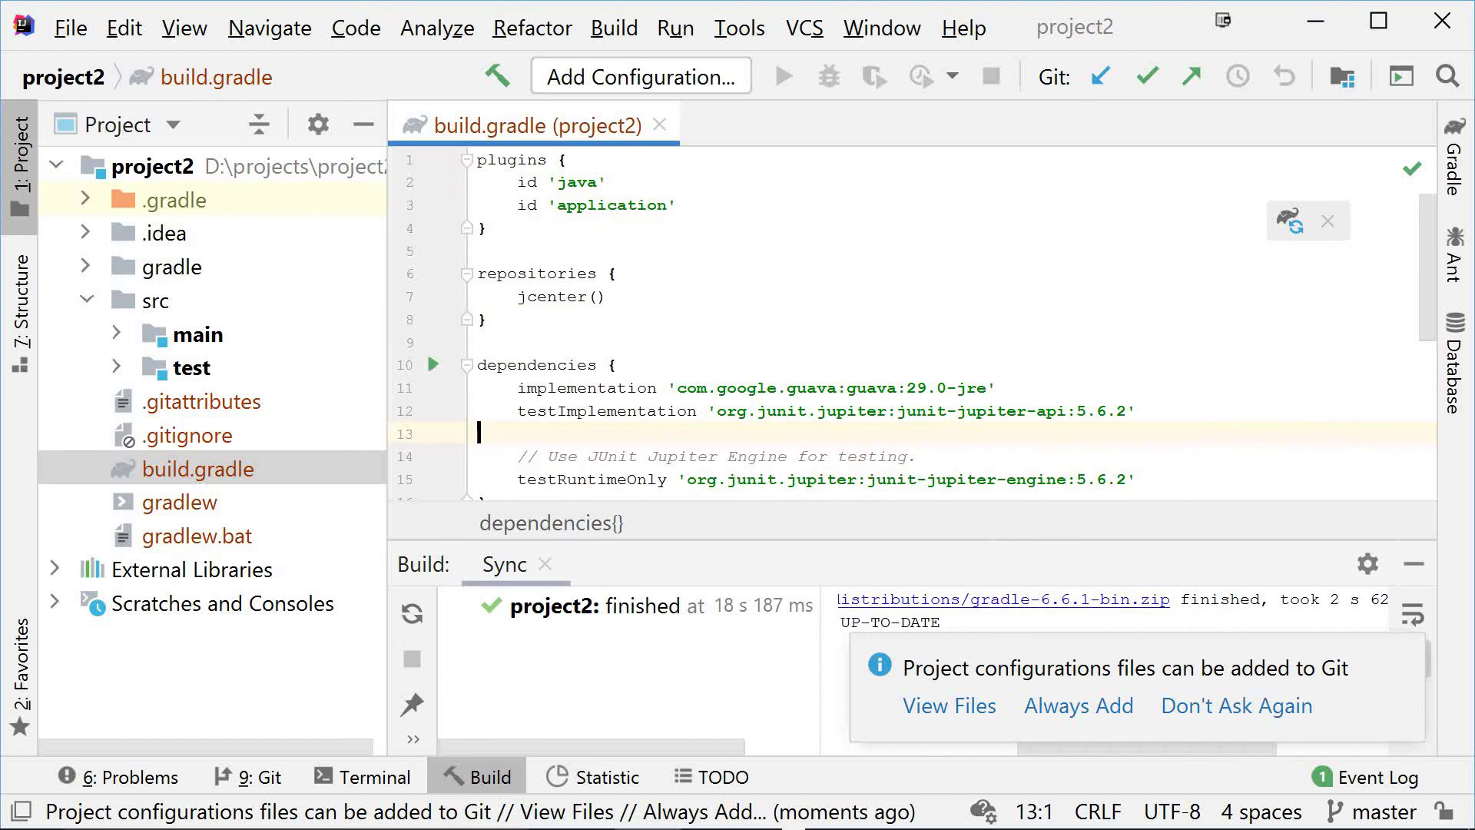
pyautogui.hotkey('ctrl', 'y')
pyautogui.hotkey('ctrl', 'y')
# - Remove the comment above mainClassName in the application block of build.gradle
pyautogui.click(606, 156)
pyautogui.scroll(-1, 498, 296)
pyautogui.click(498, 296)
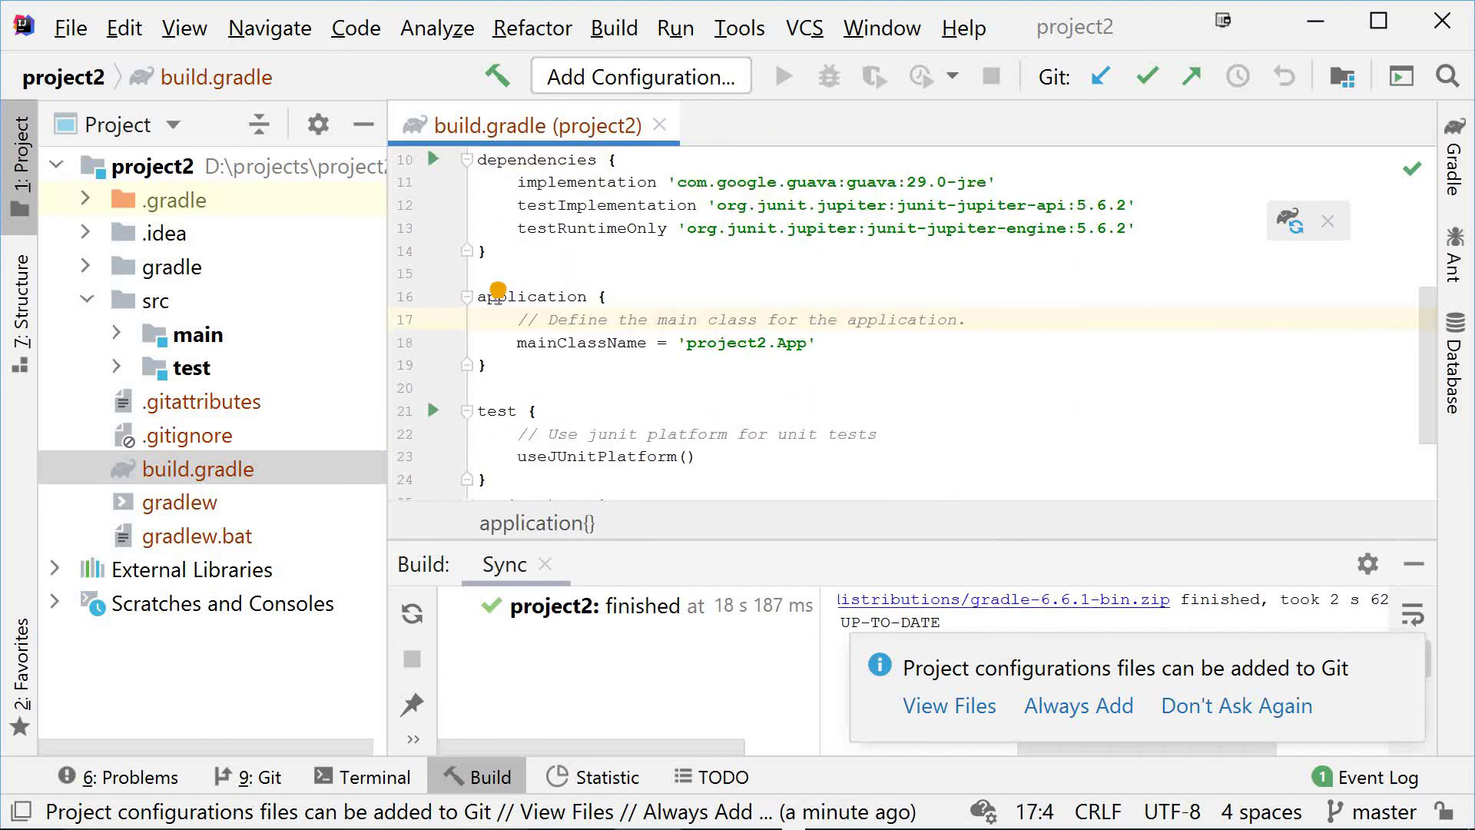
pyautogui.hotkey('ctrl', 'y')
pyautogui.press('Down')
pyautogui.press('Down')
pyautogui.press('Down')
pyautogui.press('Down')
# - Open .gitignore and remove its comments and blank separator line, keeping only the .gradle and build entries
pyautogui.doubleClick(188, 435)
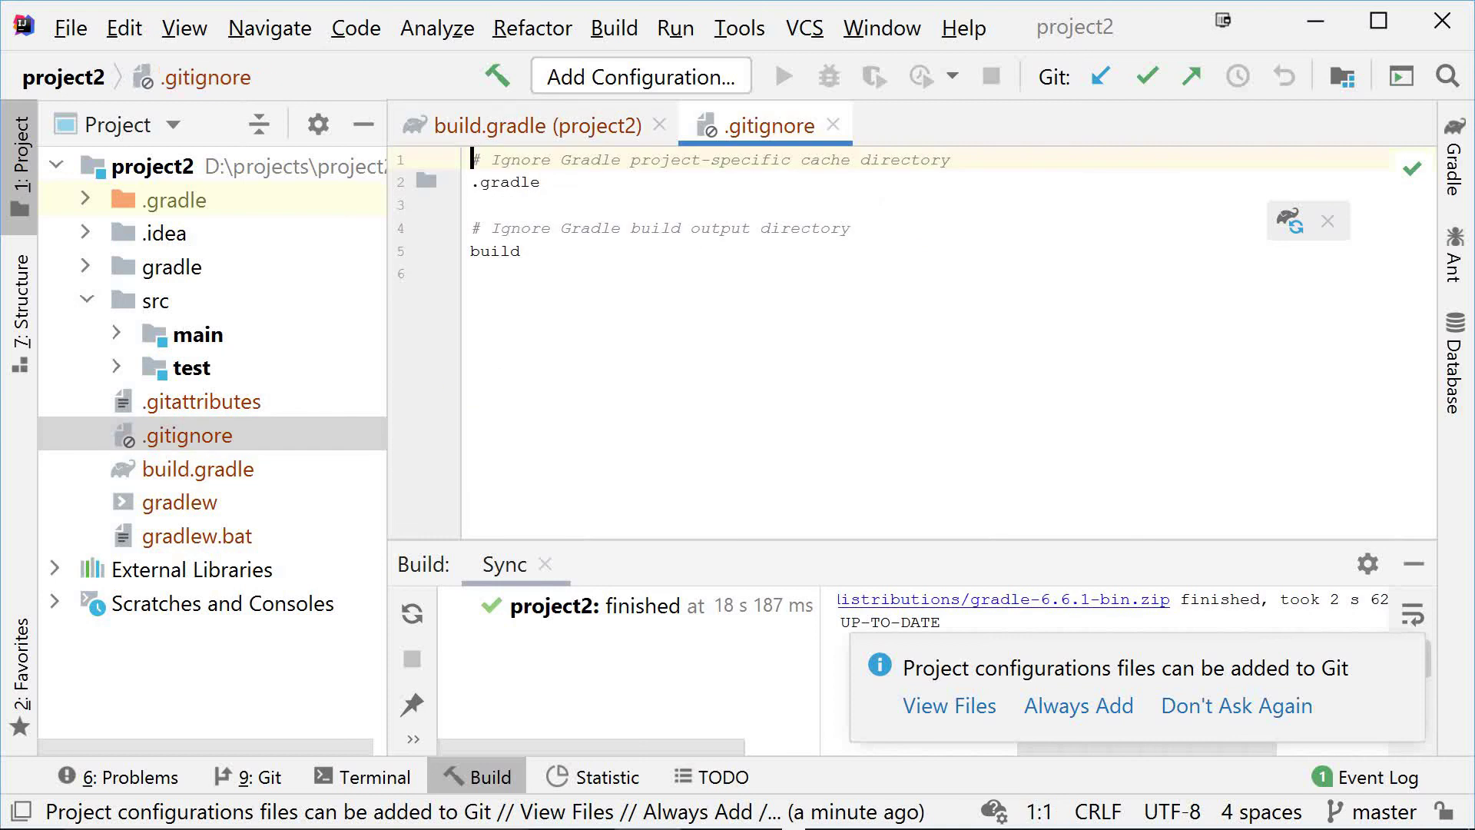
pyautogui.click(601, 160)
pyautogui.hotkey('ctrl', 'y')
pyautogui.press('Down')
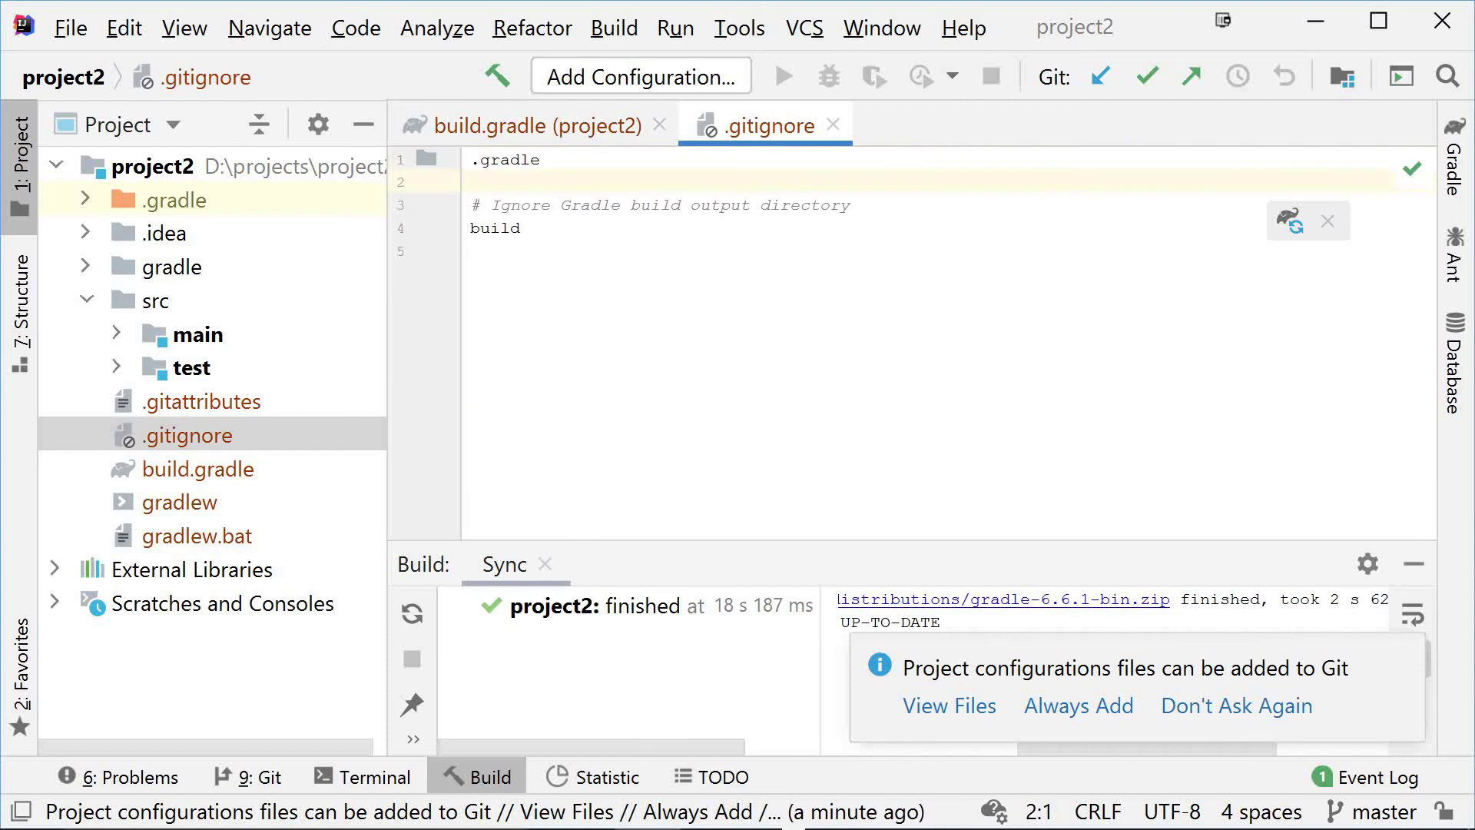
pyautogui.hotkey('ctrl', 'y')
pyautogui.hotkey('ctrl', 'y')
pyautogui.press('Left')
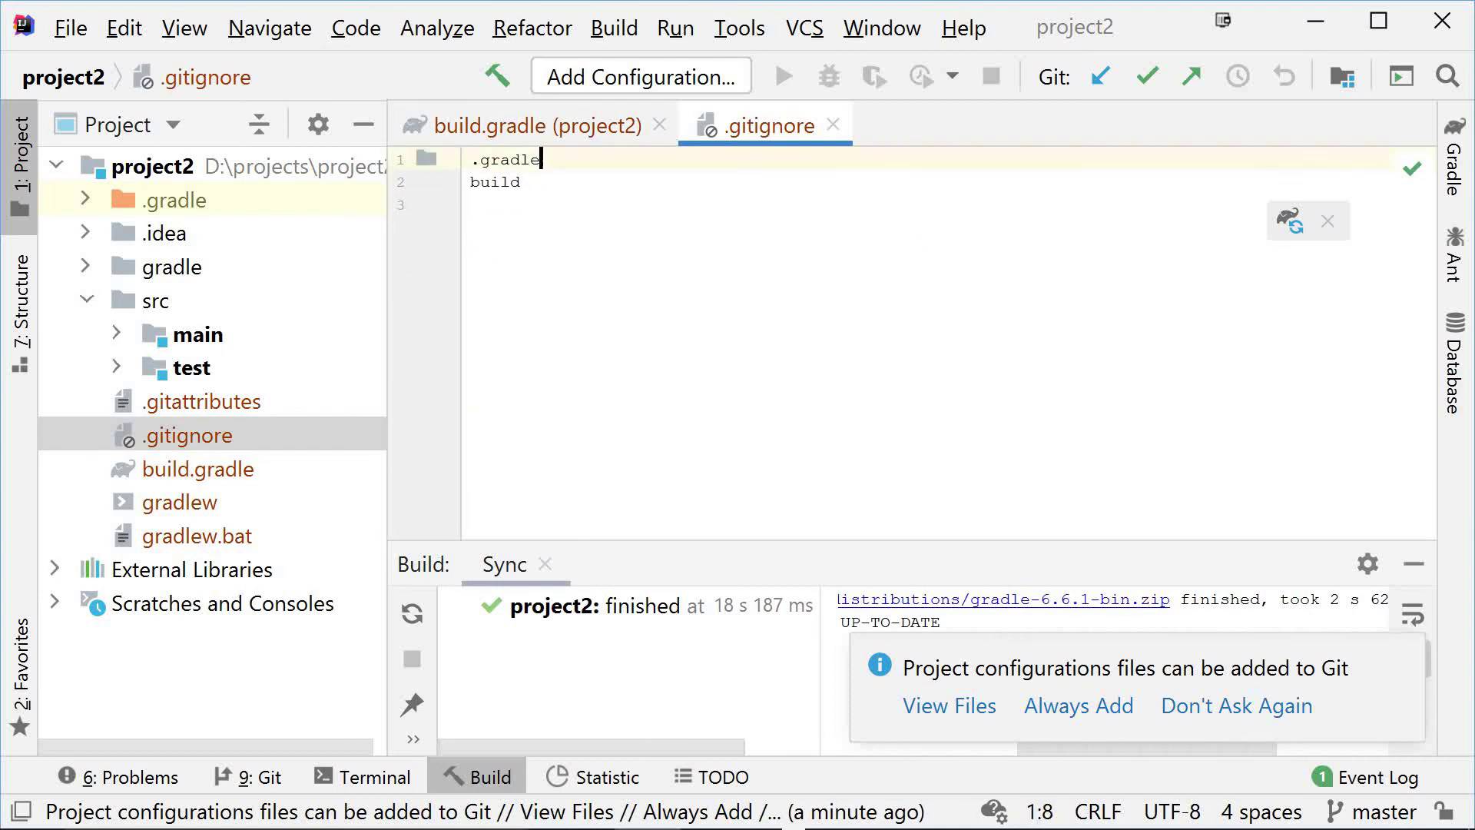
# - Add an .idea entry on a new line between .gradle and build in .gitignore
pyautogui.press('Return')
pyautogui.write('.')
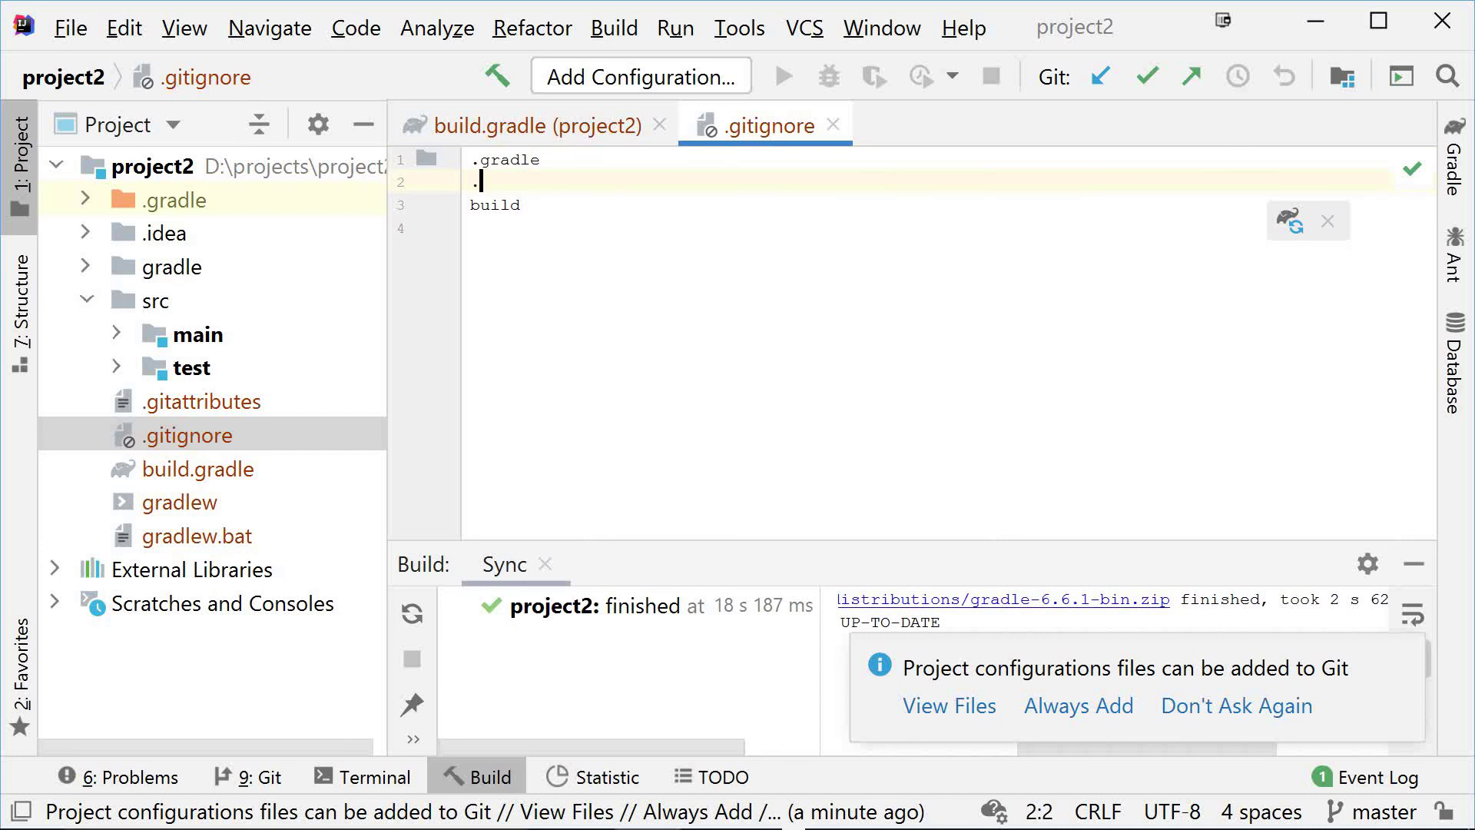
pyautogui.write('idea')
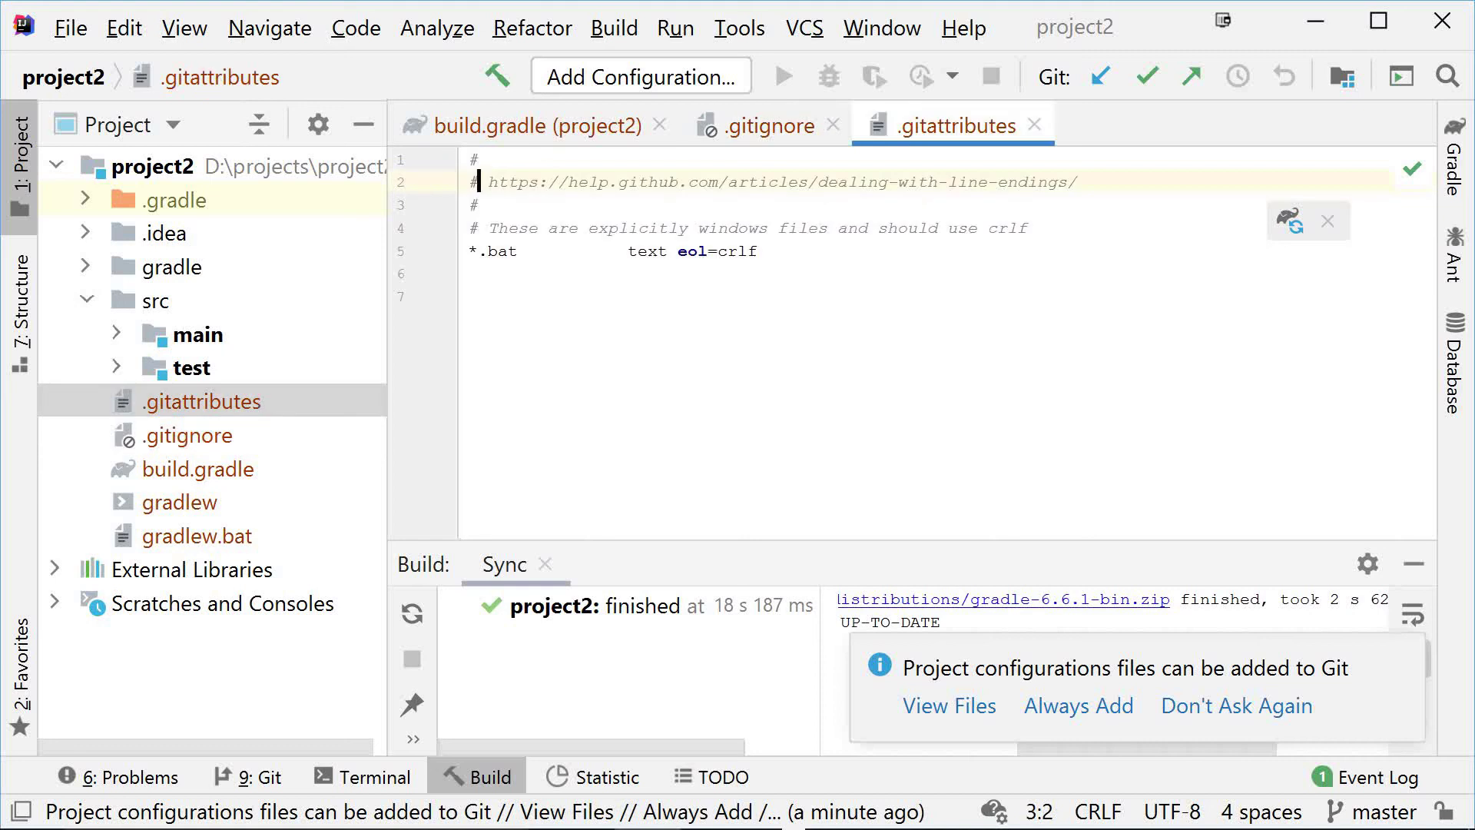
# - Remove the four comment lines at the start of .gitattributes, keeping the *.bat rule
pyautogui.press('Up')
pyautogui.press('Up')
pyautogui.hotkey('ctrl', 'y')
pyautogui.hotkey('ctrl', 'y')
pyautogui.hotkey('ctrl', 'y')
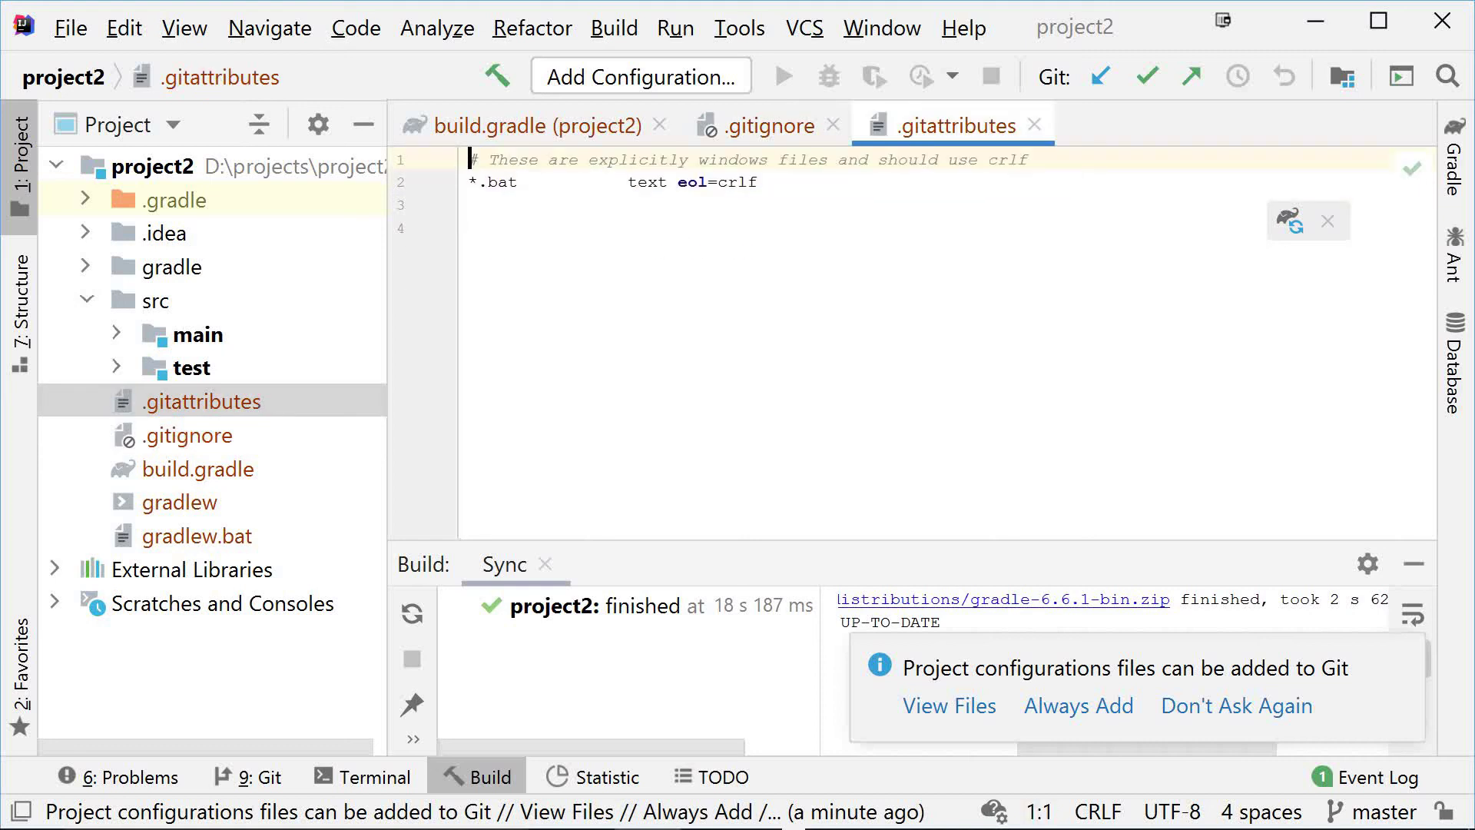
pyautogui.hotkey('ctrl', 'y')
pyautogui.hotkey('ctrl', 'End')
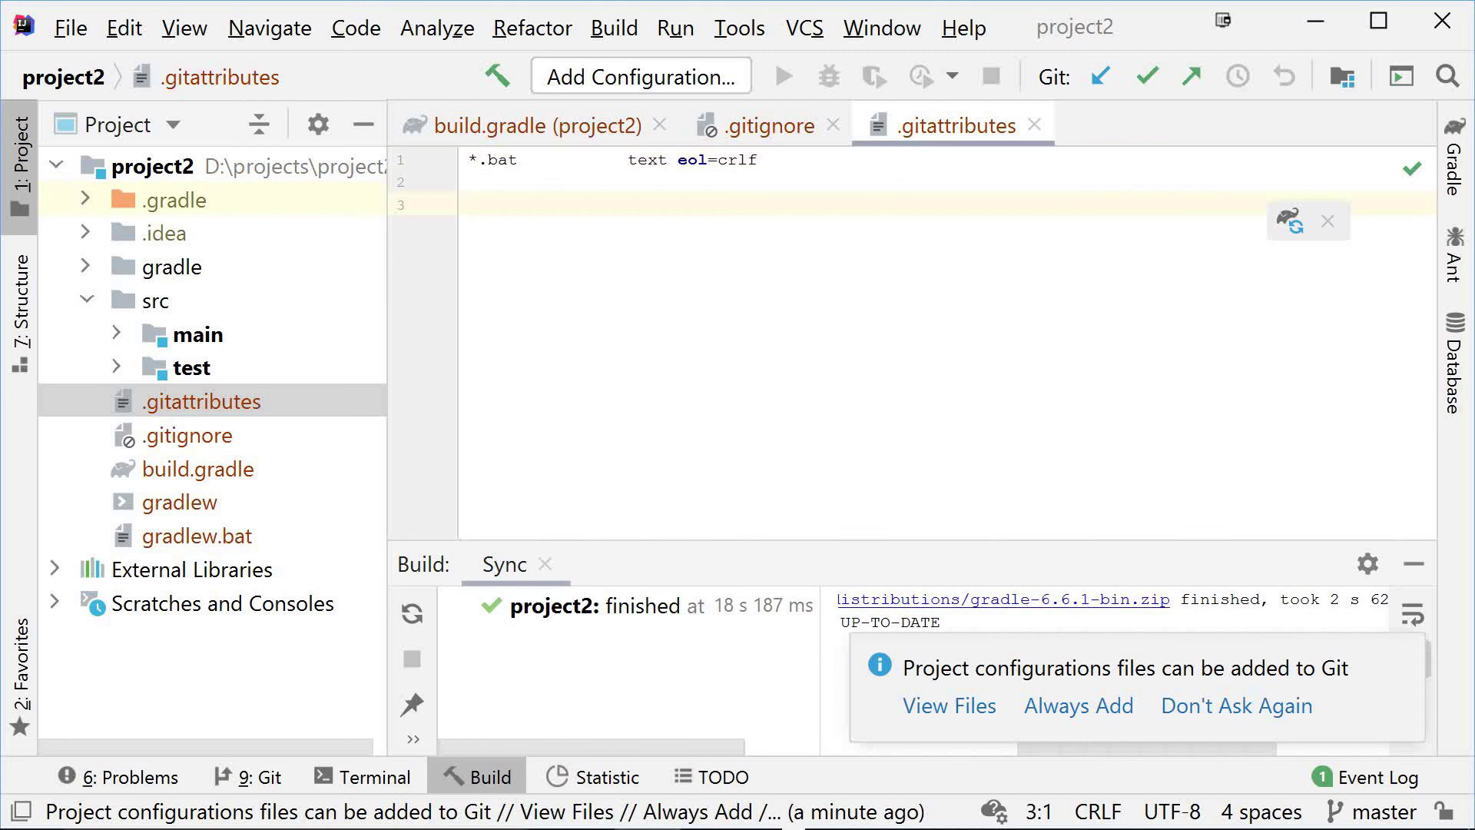
# - Find the Execute Gradle Task action and use it to run the testClasses task for project2
pyautogui.hotkey('ctrl', 'shift', 'a')
pyautogui.write('grad')
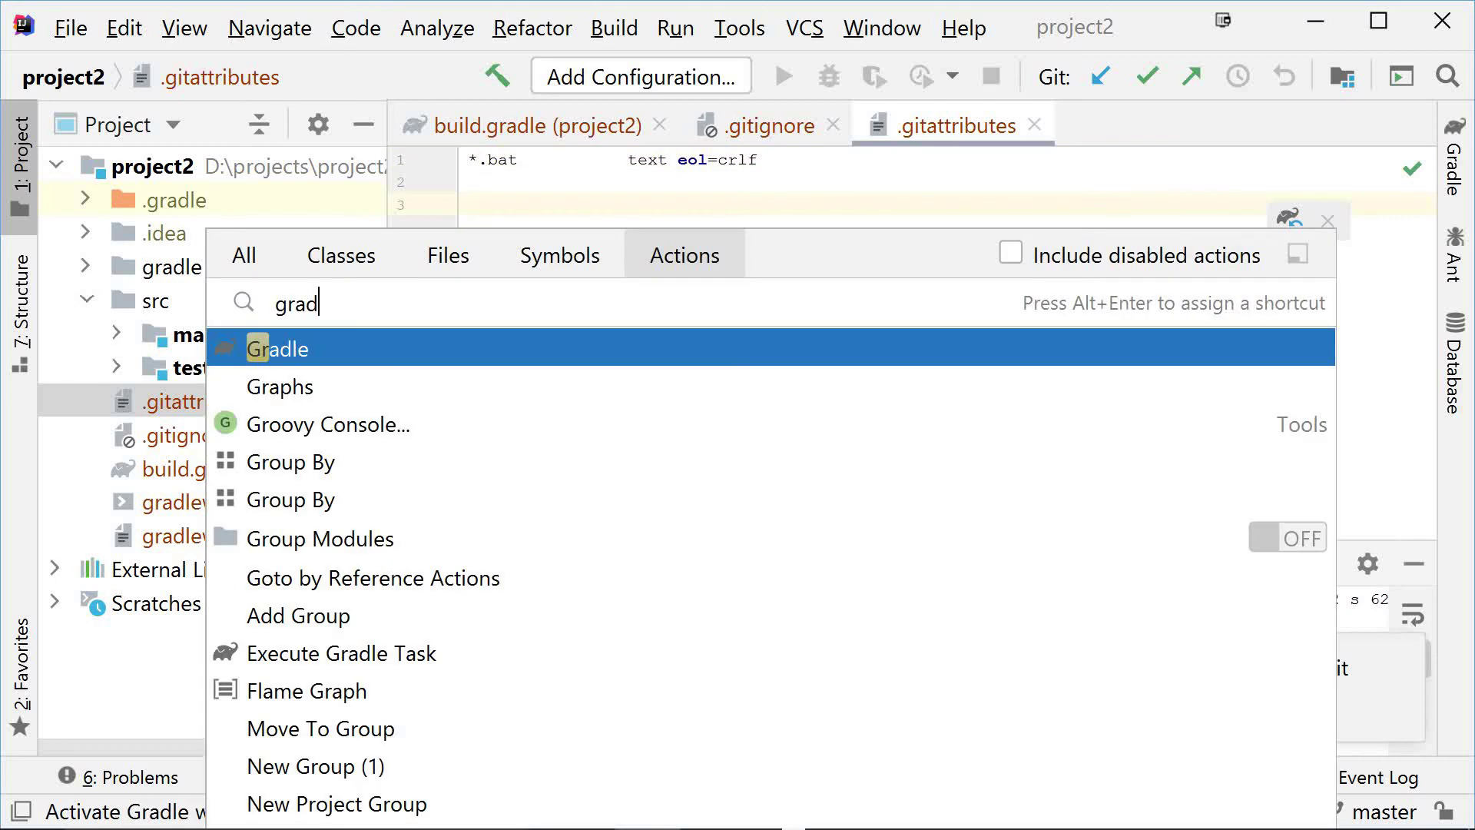
pyautogui.write('le')
pyautogui.press('Down')
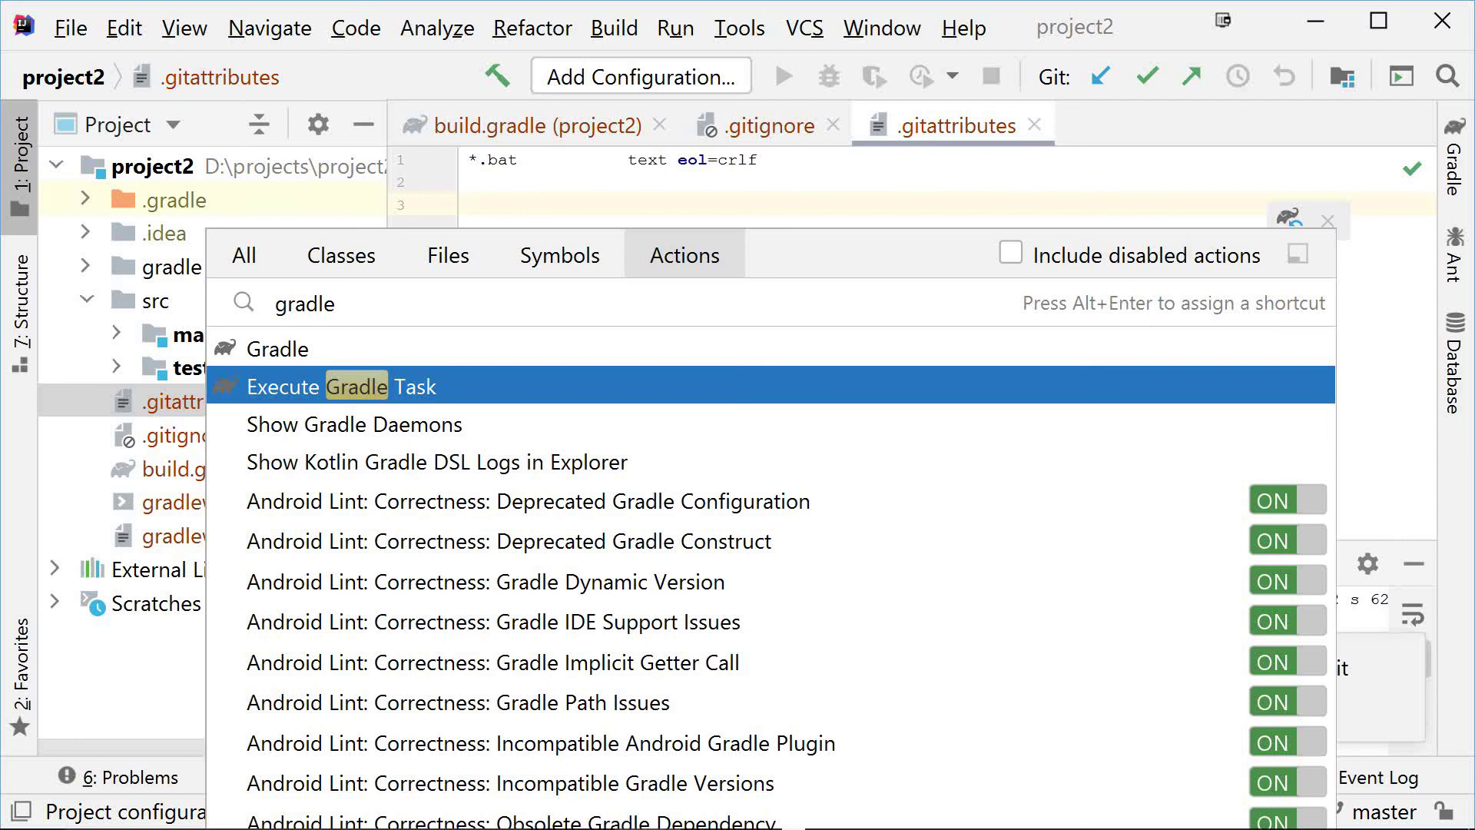
pyautogui.press('Return')
pyautogui.write('testClas')
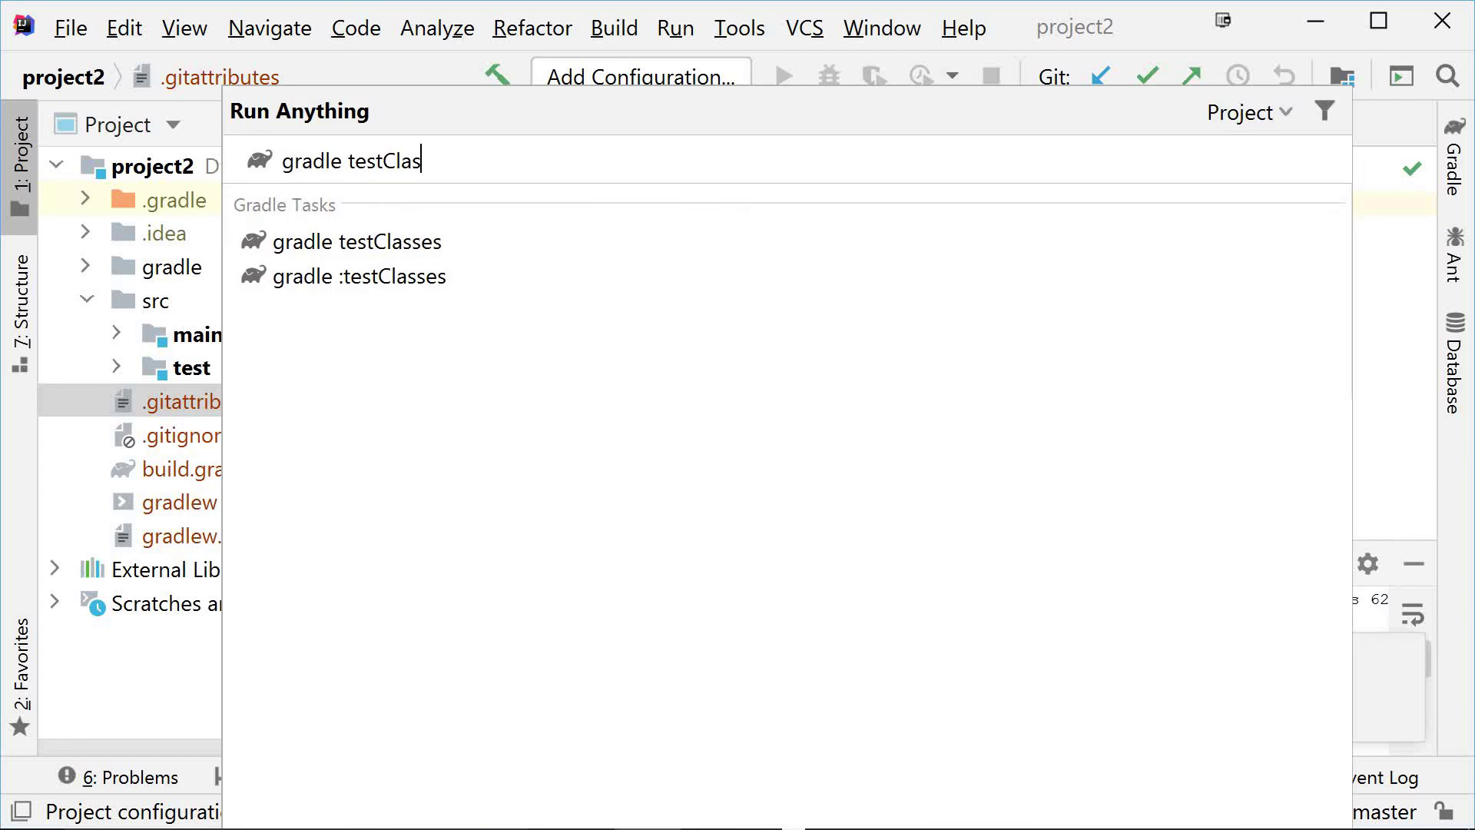
pyautogui.write('ses')
pyautogui.press('Return')
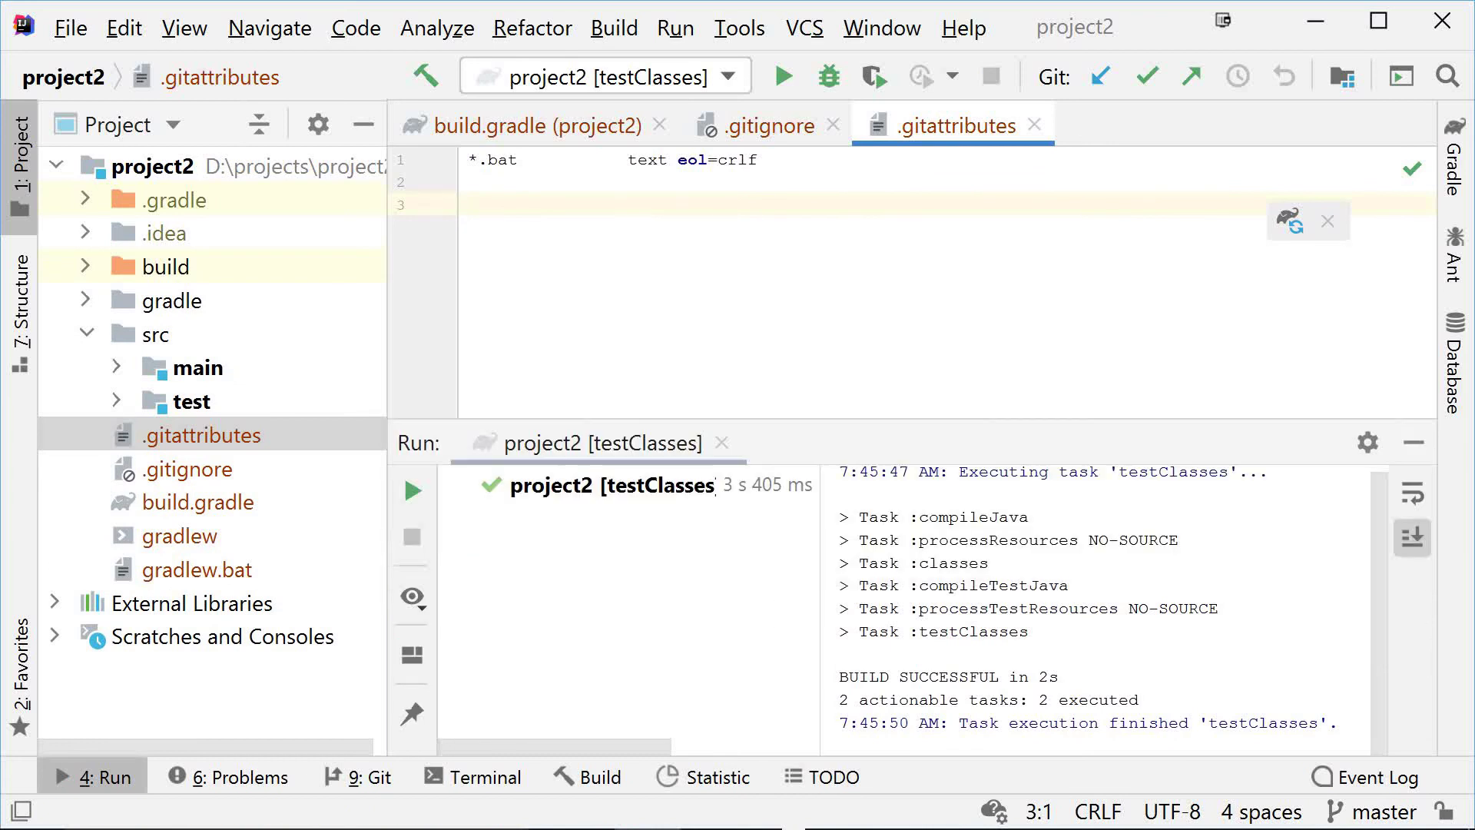
# - Find the Execute Gradle Task action and use it to run the test task for project2
pyautogui.hotkey('ctrl', 'shift', 'a')
pyautogui.write('gradle tes')
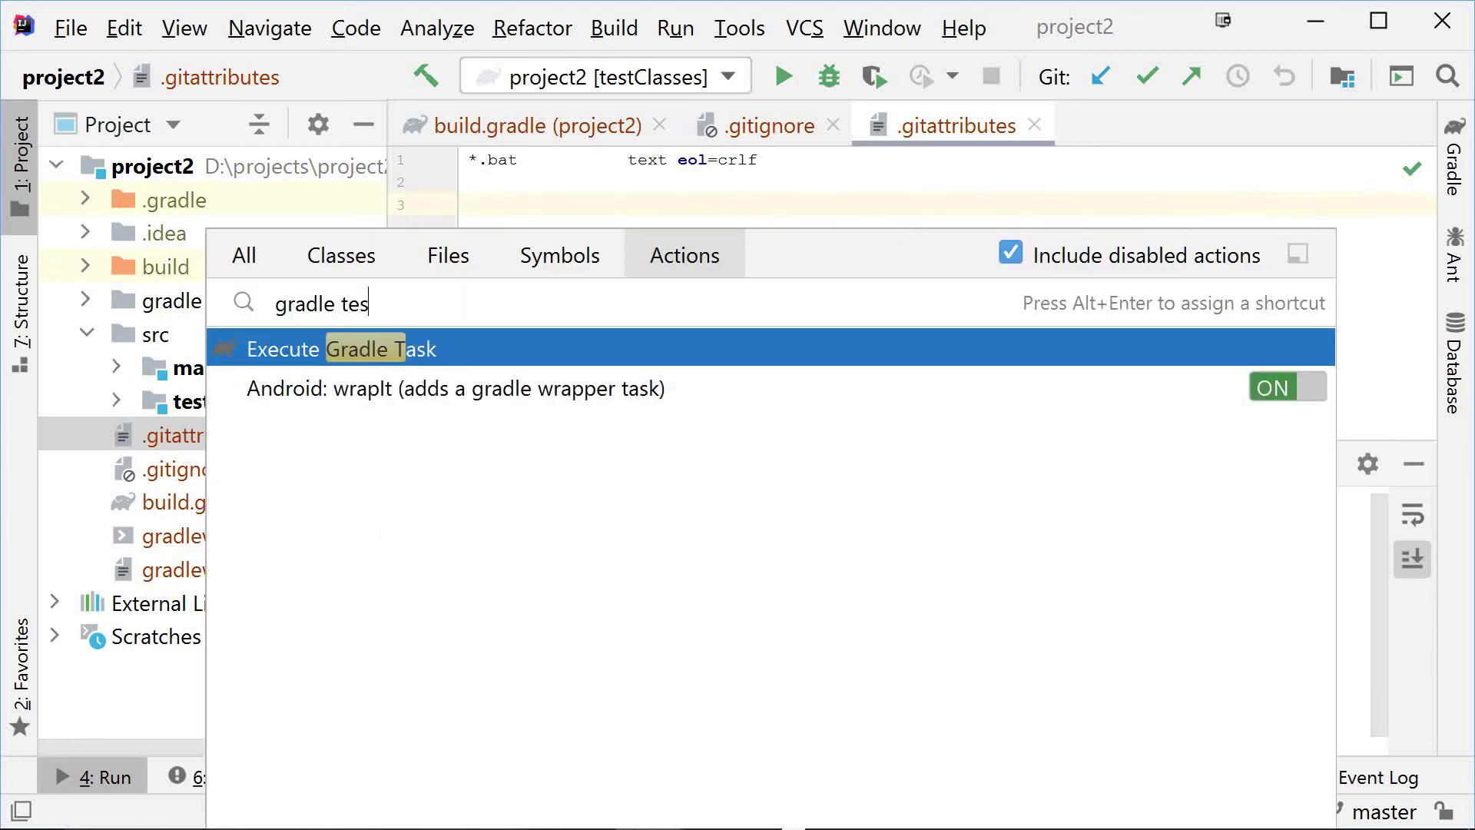
pyautogui.press('BackSpace')
pyautogui.press('BackSpace')
pyautogui.press('BackSpace')
pyautogui.click(341, 462)
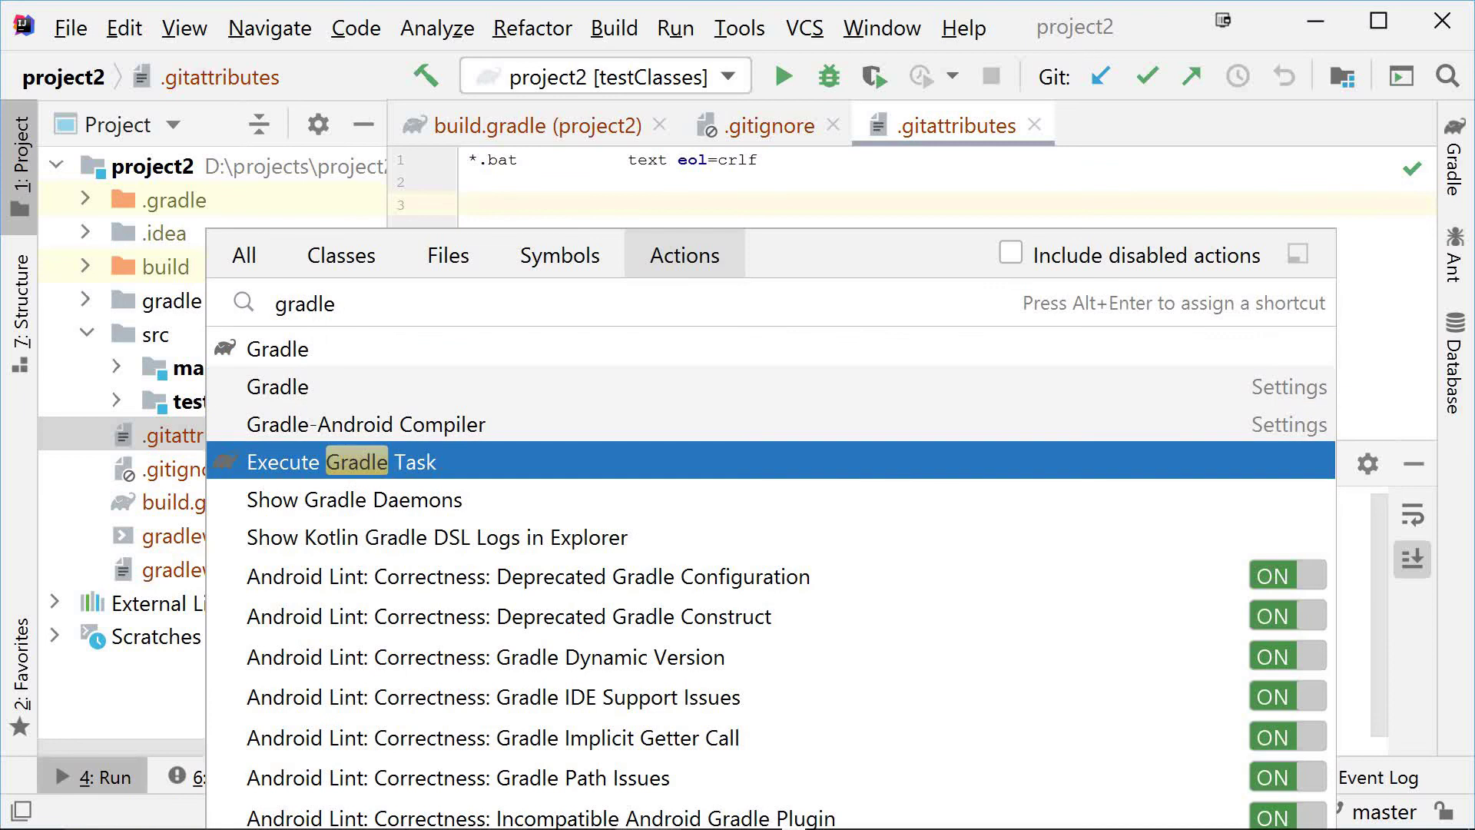
pyautogui.press('Return')
pyautogui.write('test')
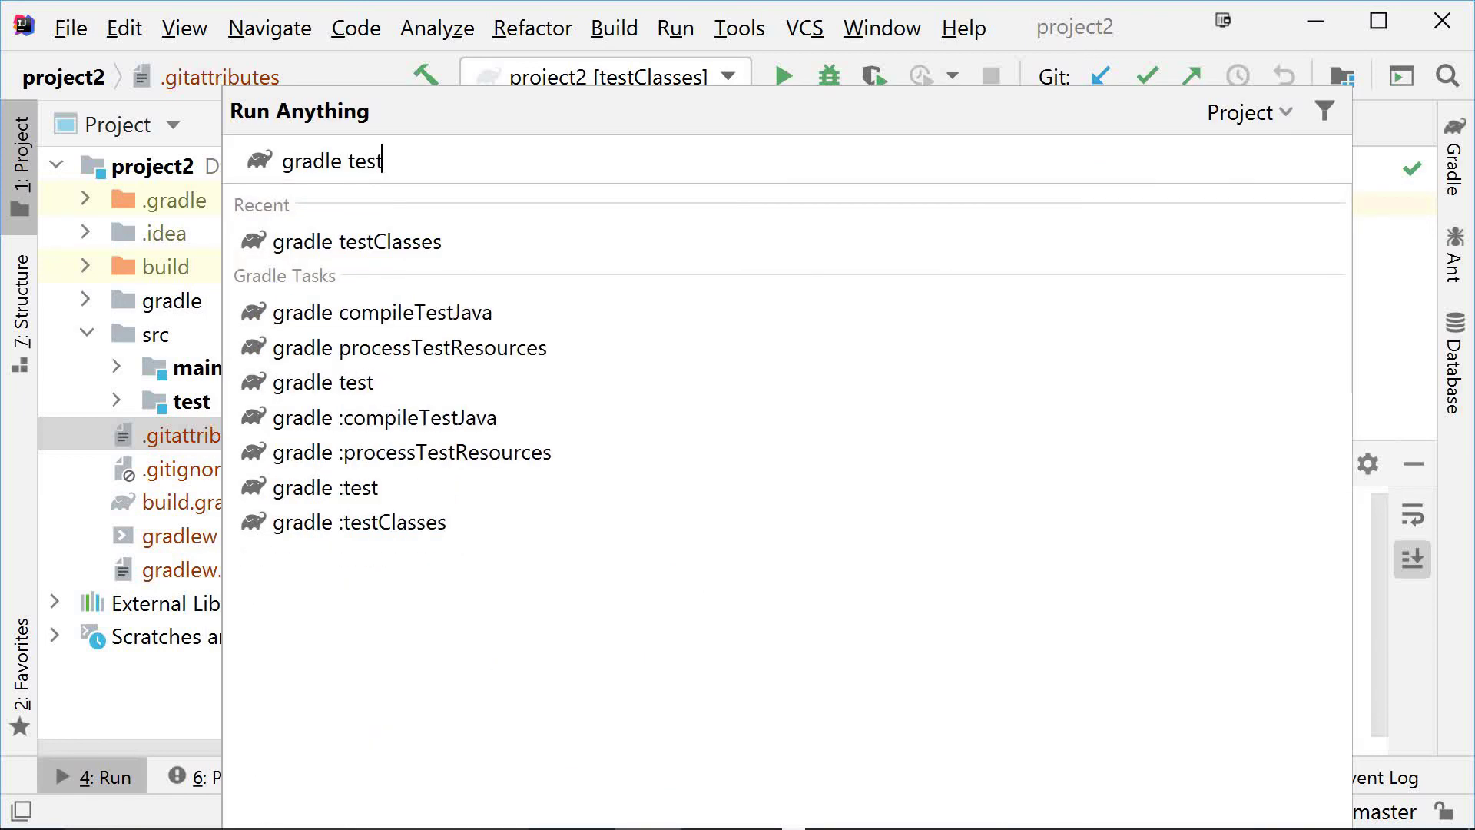
pyautogui.press('Return')
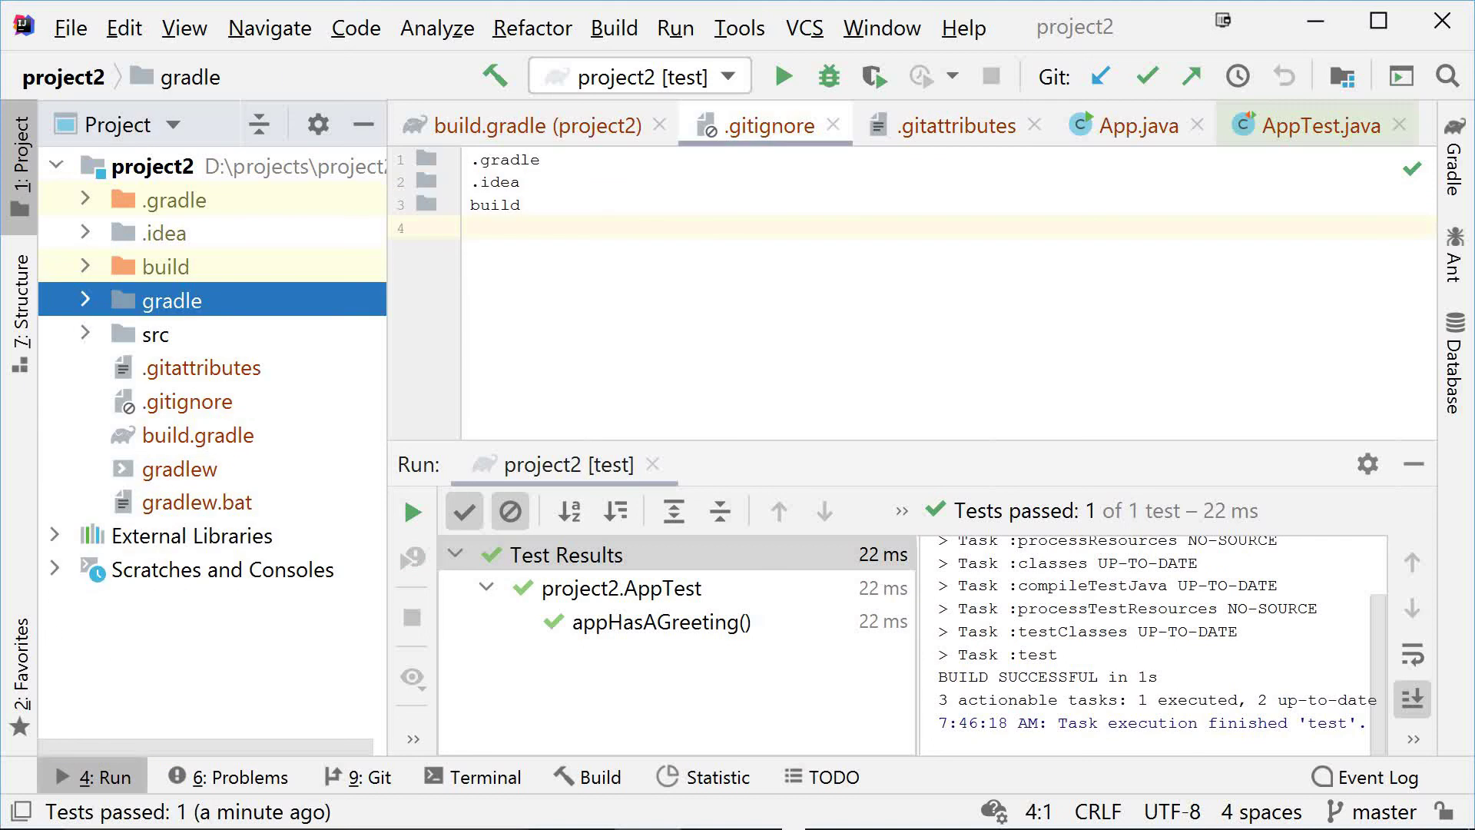
# - Add the gradle and src folders and all project files from .gitattributes through gradlew.bat to Git
pyautogui.hotkey('shift', 'Down')
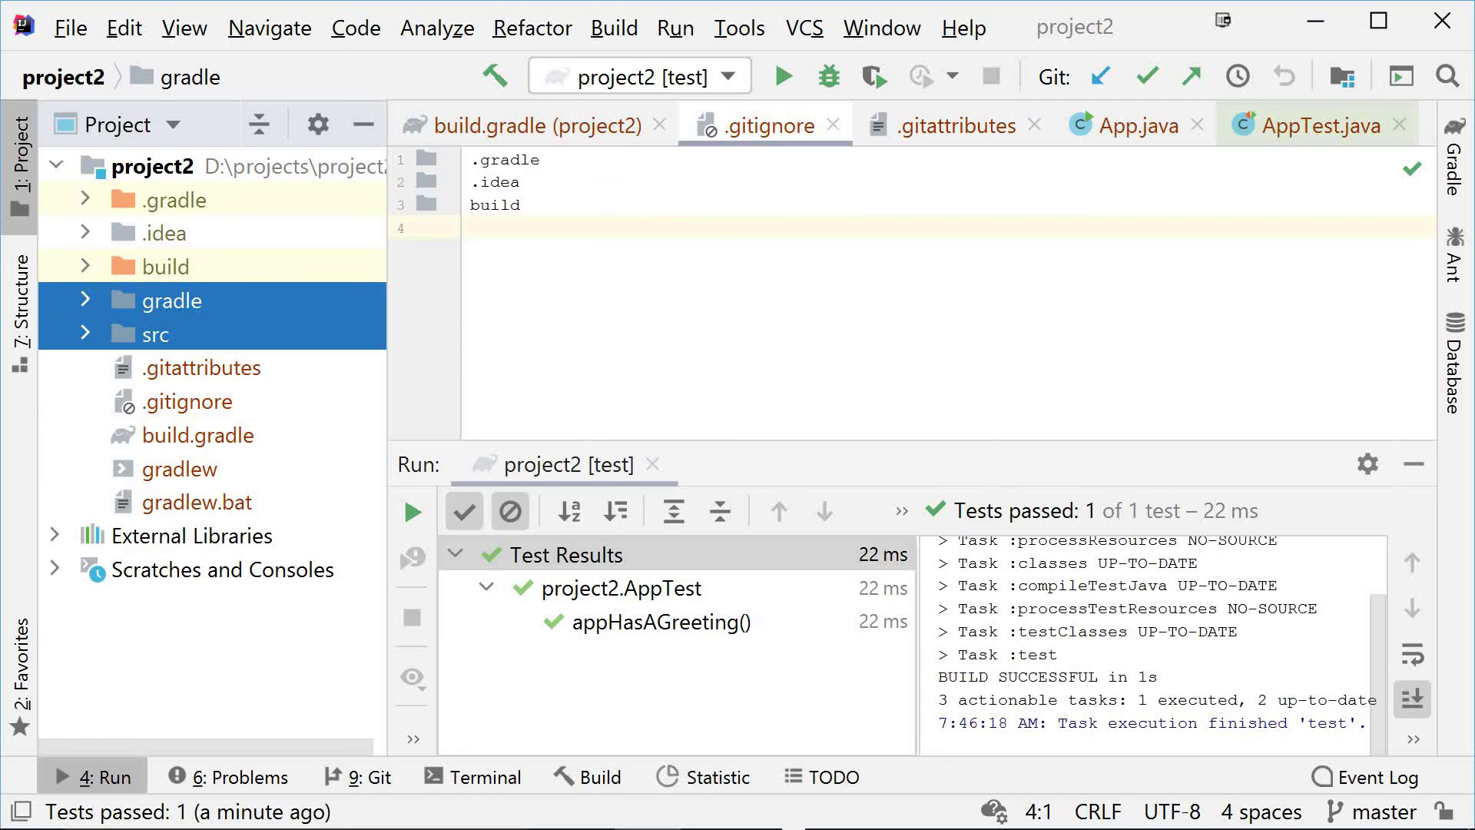
pyautogui.hotkey('shift', 'Down')
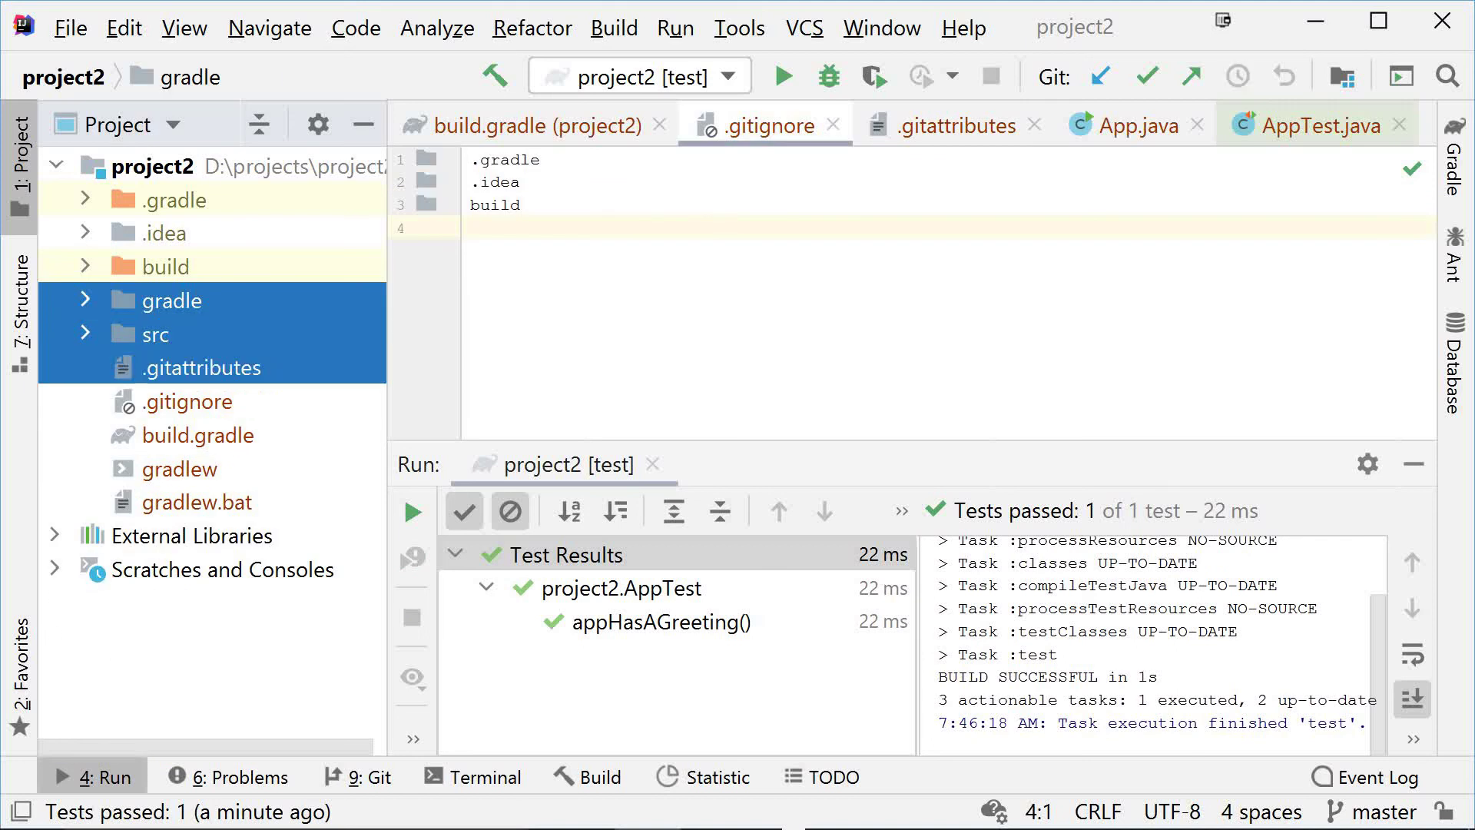
pyautogui.hotkey('shift', 'Down')
pyautogui.hotkey('shift', 'Down')
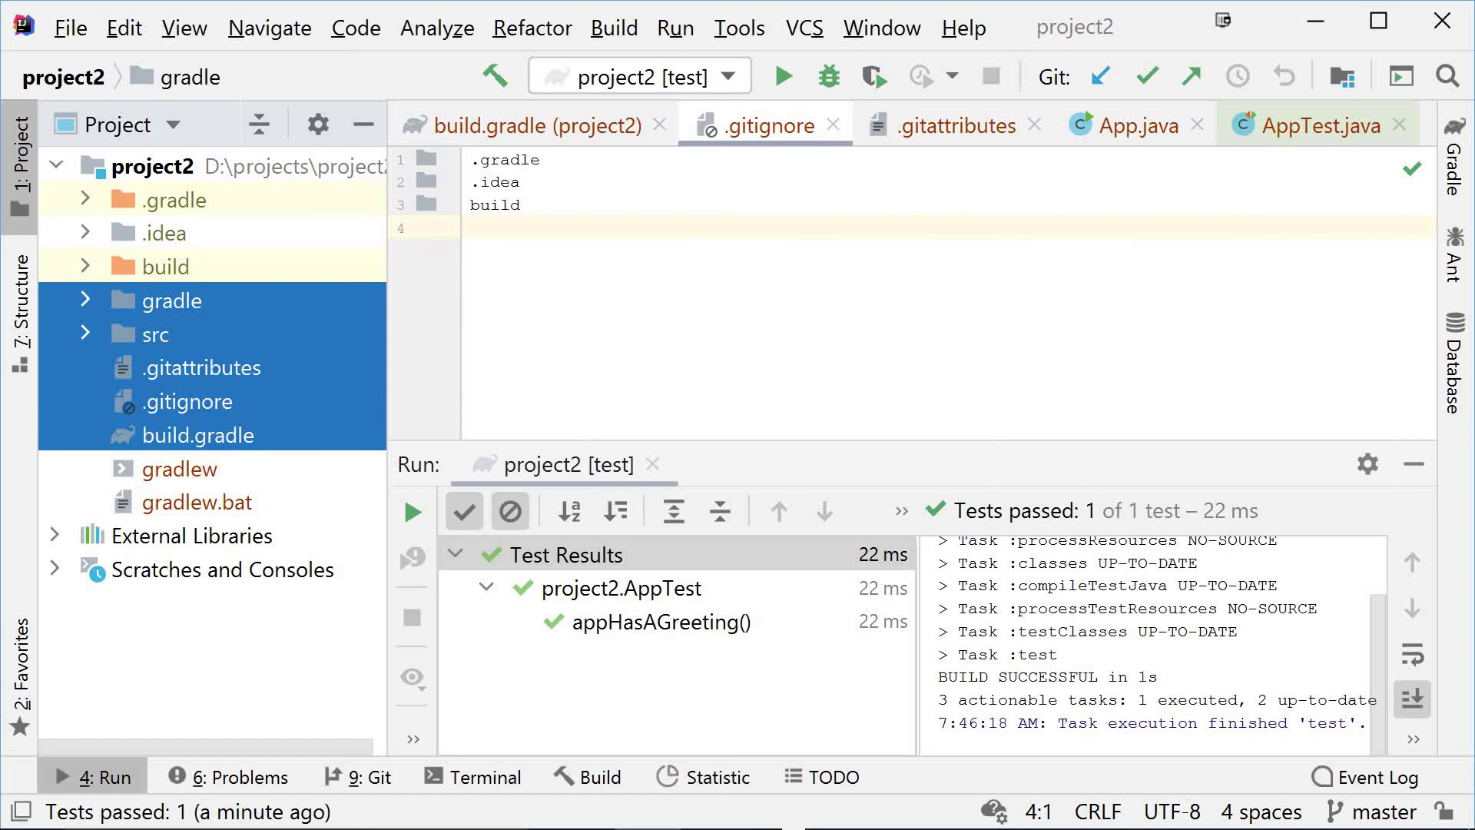
pyautogui.hotkey('shift', 'Down')
pyautogui.hotkey('shift', 'Down')
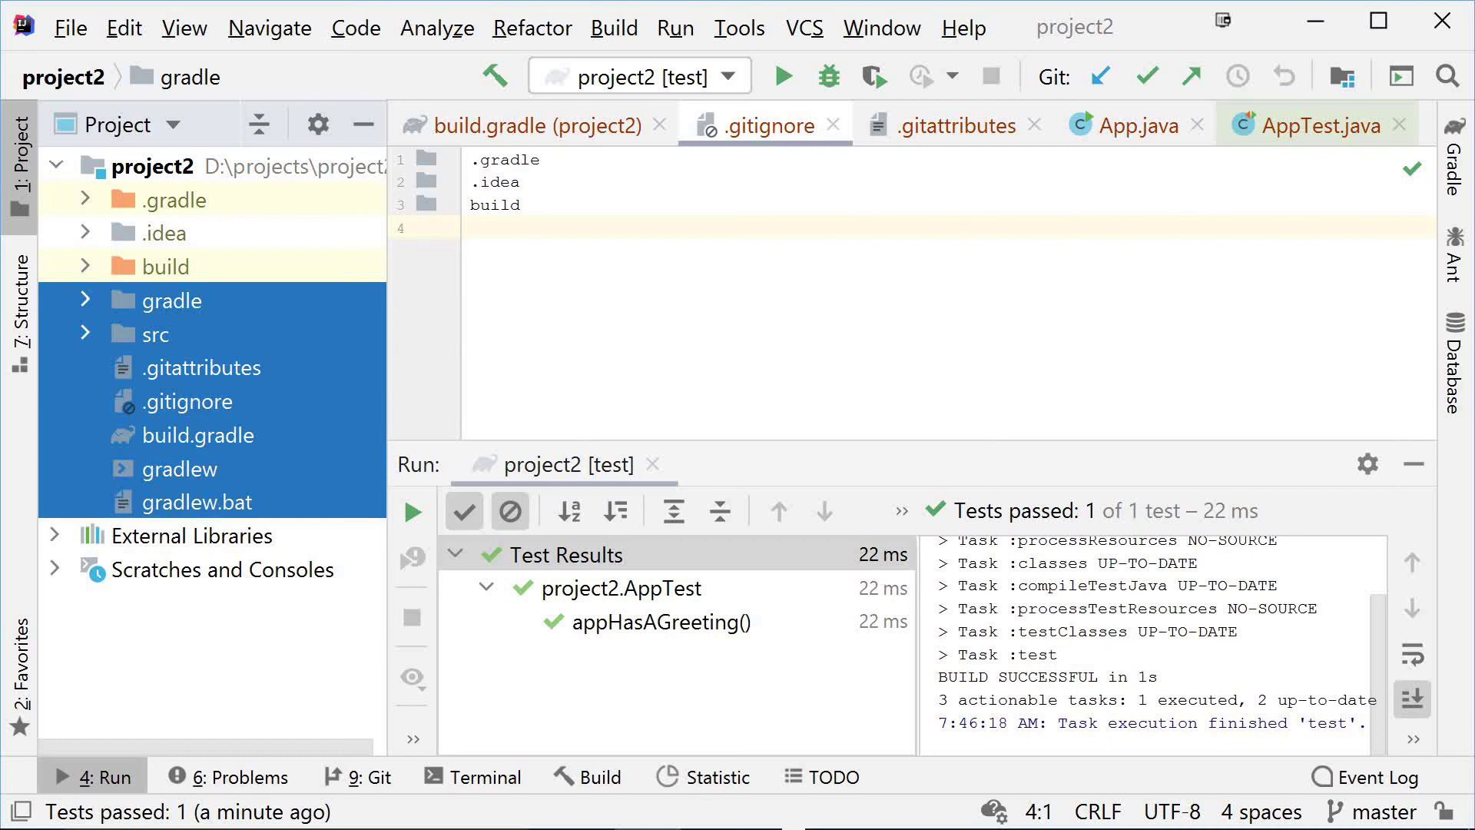
pyautogui.rightClick(177, 504)
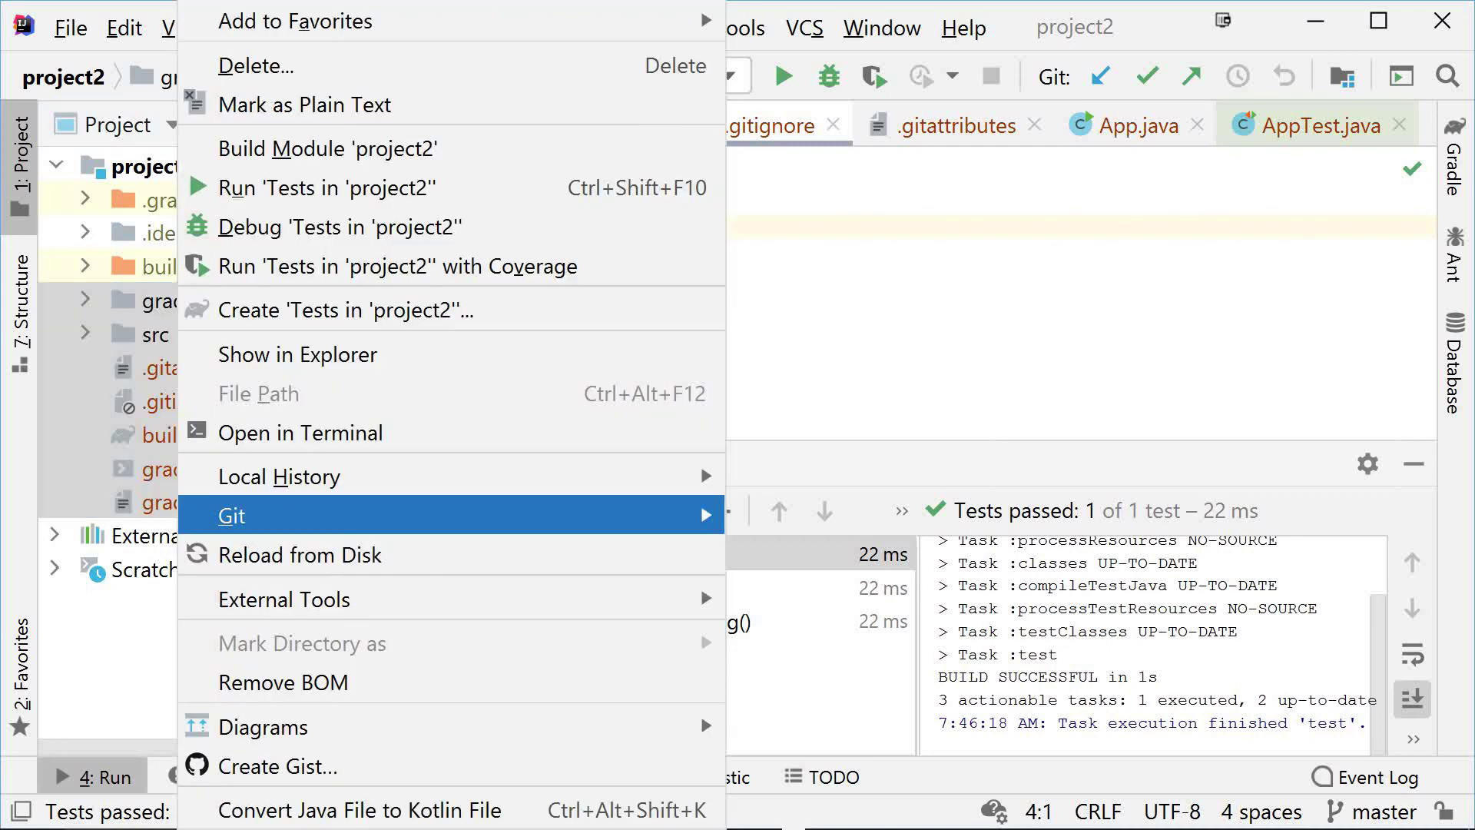
pyautogui.press('Right')
pyautogui.press('Down')
pyautogui.press('Down')
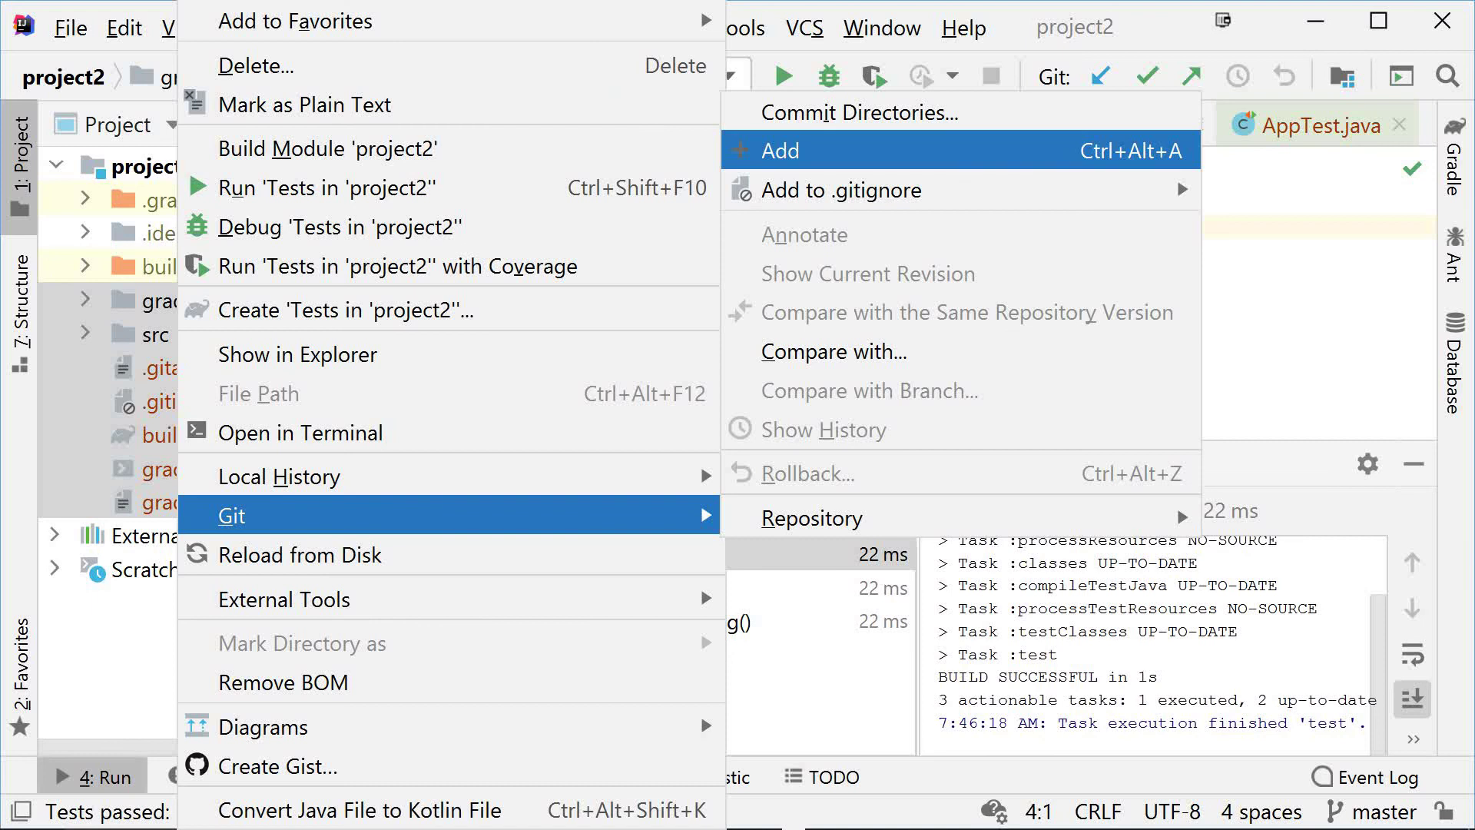
pyautogui.press('Return')
pyautogui.press('Escape')
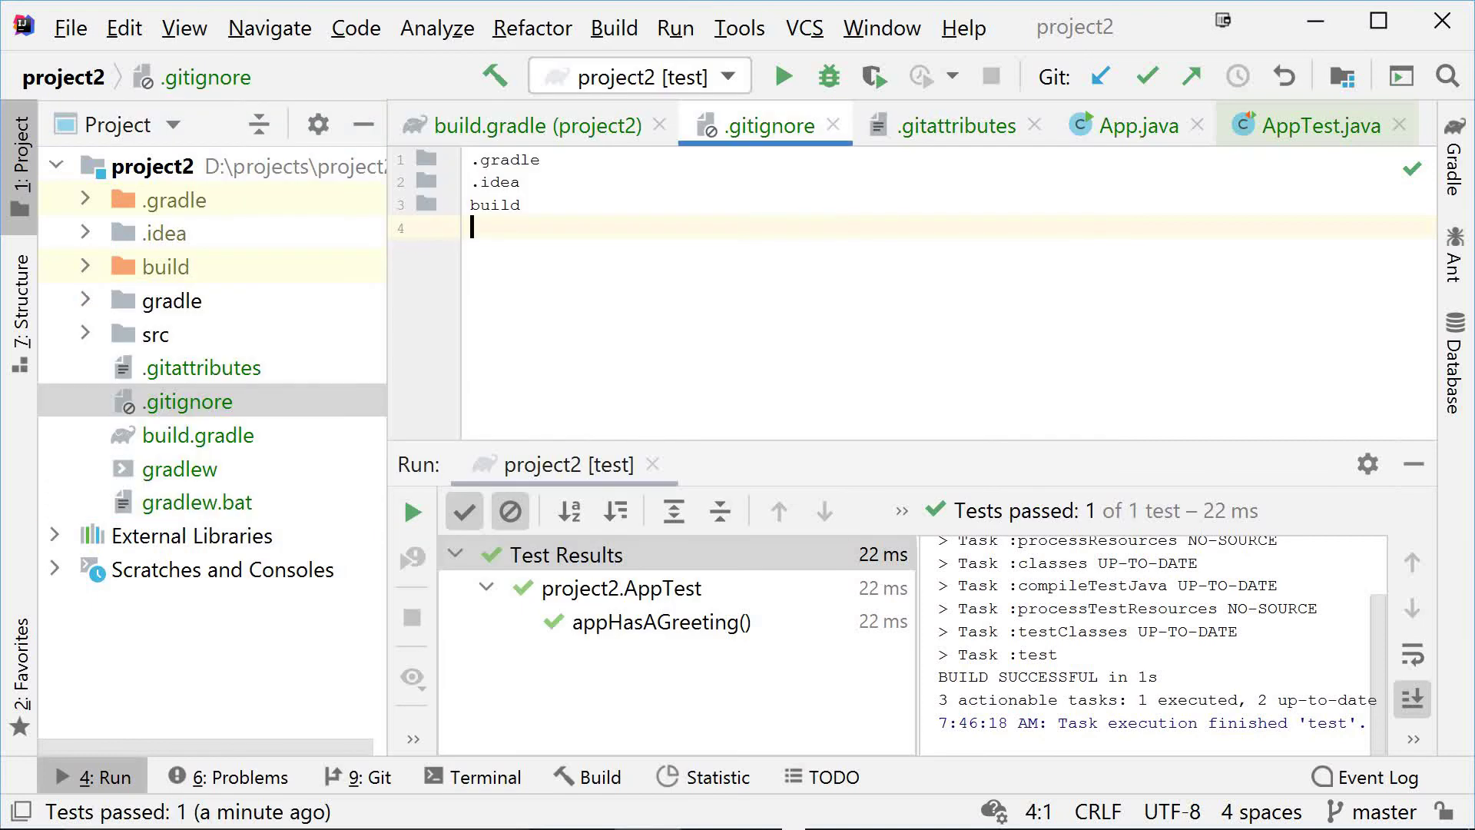
# - Start a Git commit of the added files with the message "initial commit; compiles; tests work"
pyautogui.hotkey('ctrl', 'k')
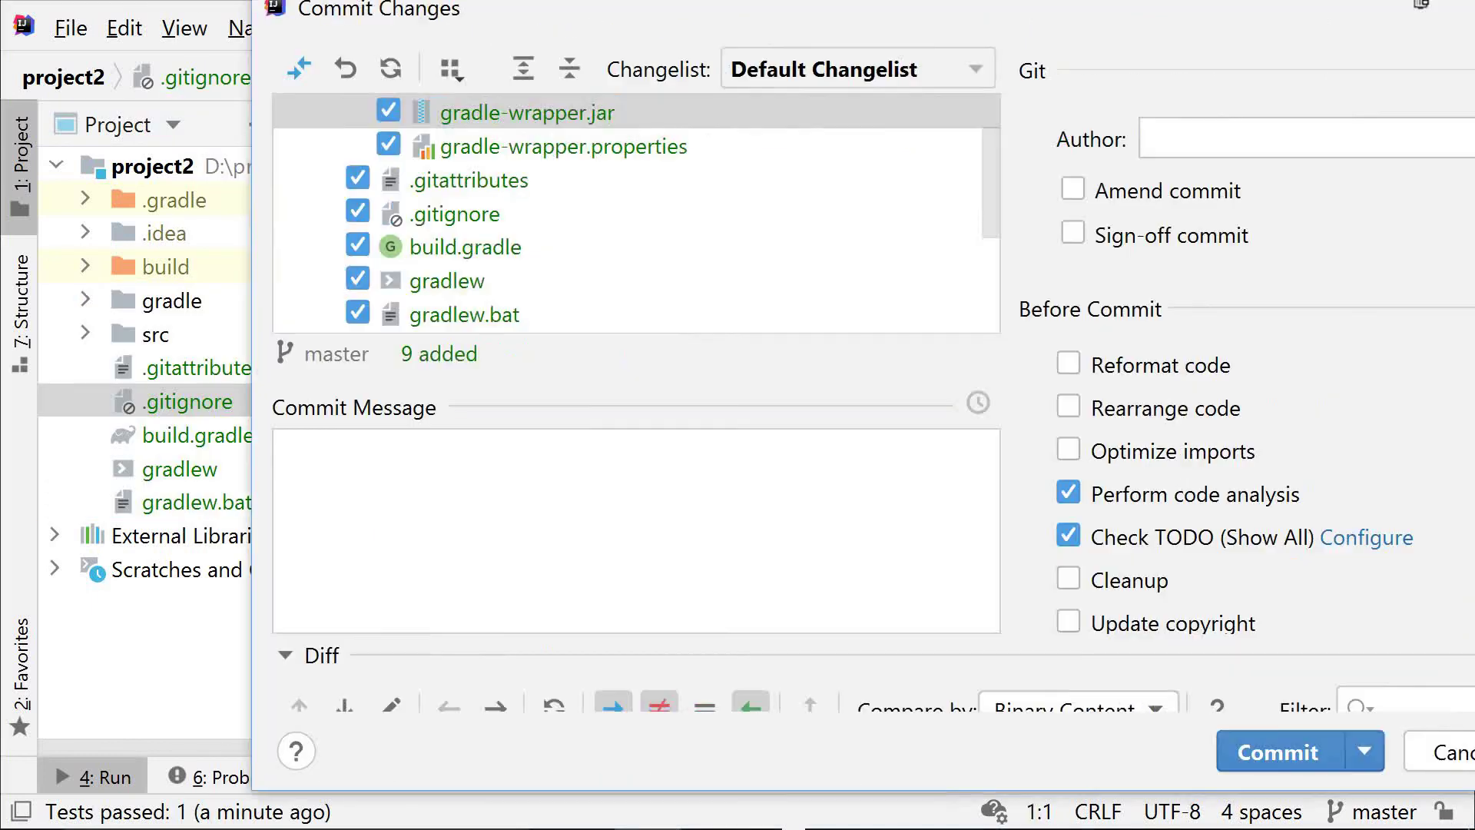
pyautogui.write('initial commit; compiles')
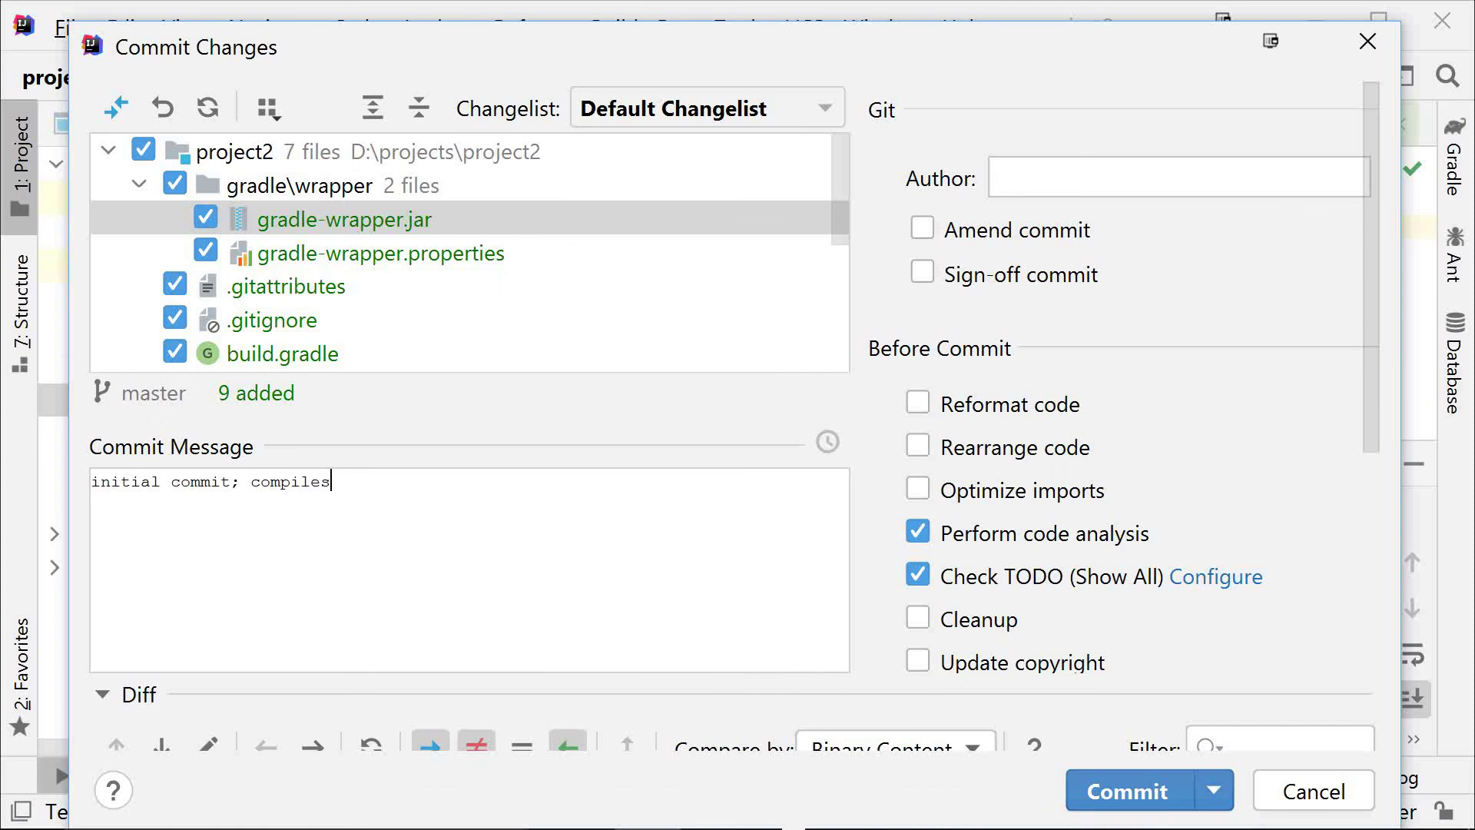
pyautogui.write('; tests work')
# - Review the files included in the commit, collapsing the module groups to check project2, project2.main and project2.test
pyautogui.click(282, 353)
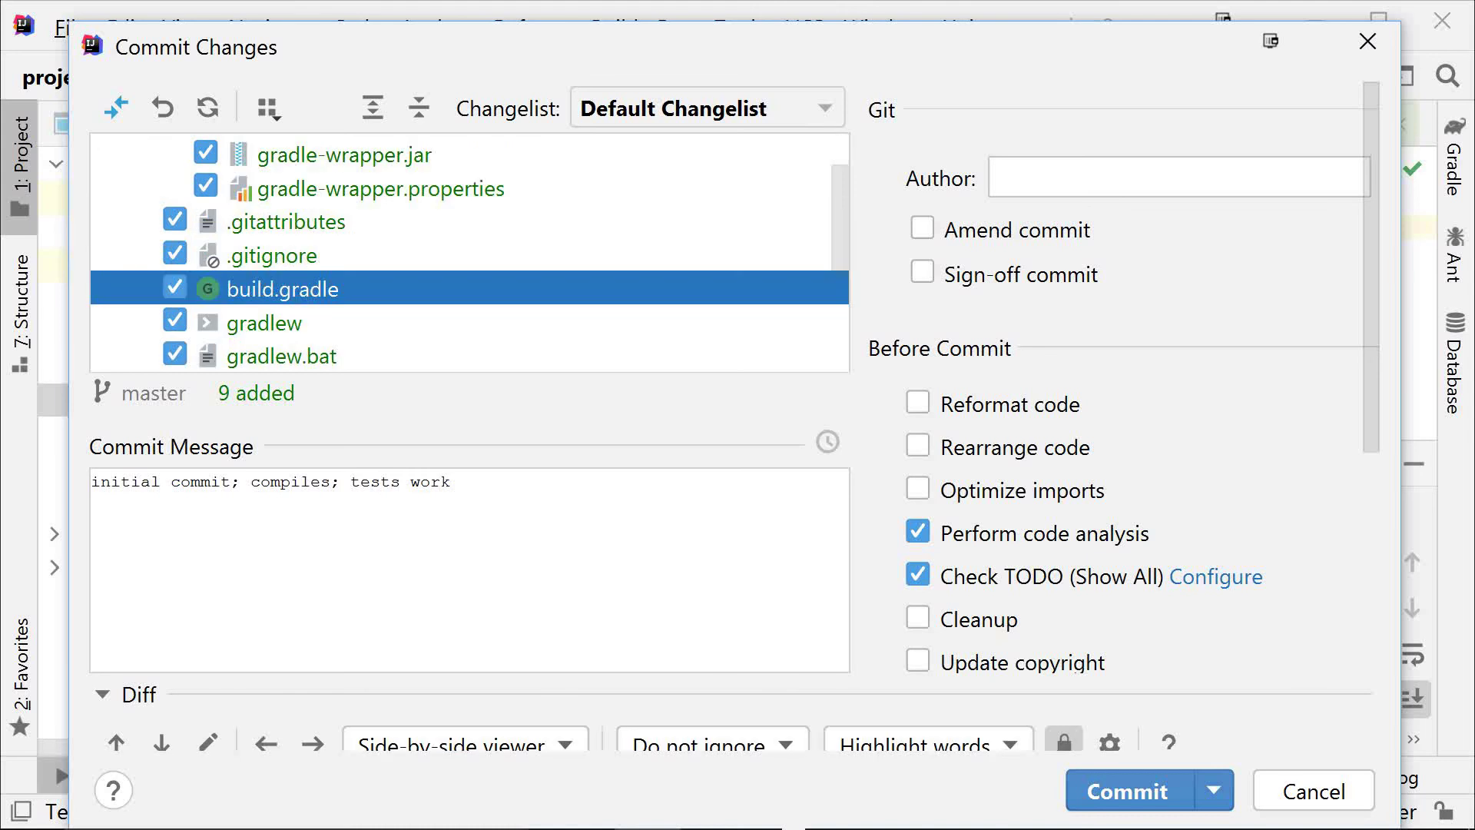
pyautogui.press('Down')
pyautogui.press('Down')
pyautogui.press('Down')
pyautogui.press('Home')
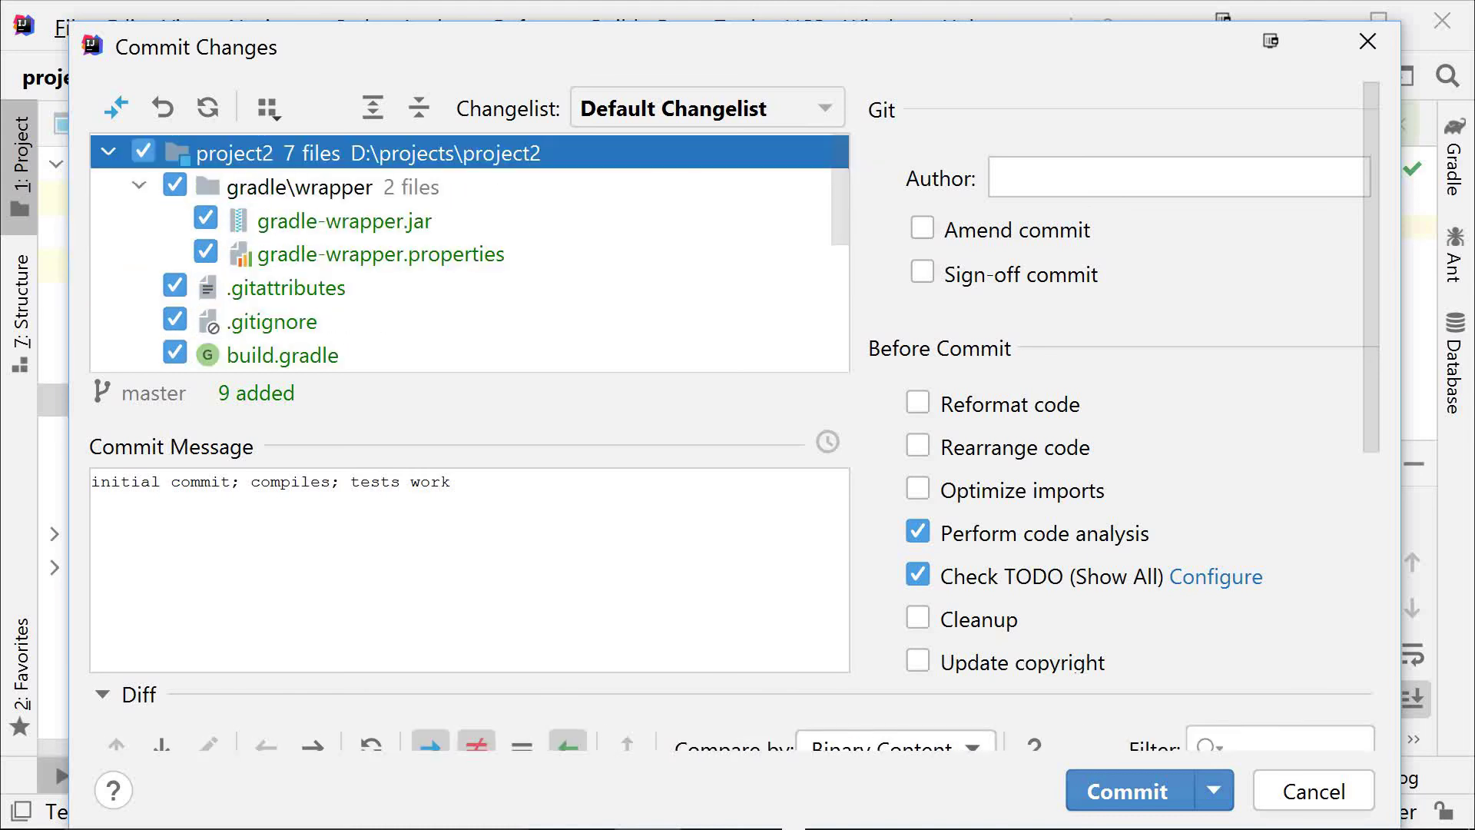
pyautogui.press('Left')
pyautogui.press('Down')
pyautogui.press('Down')
pyautogui.press('Left')
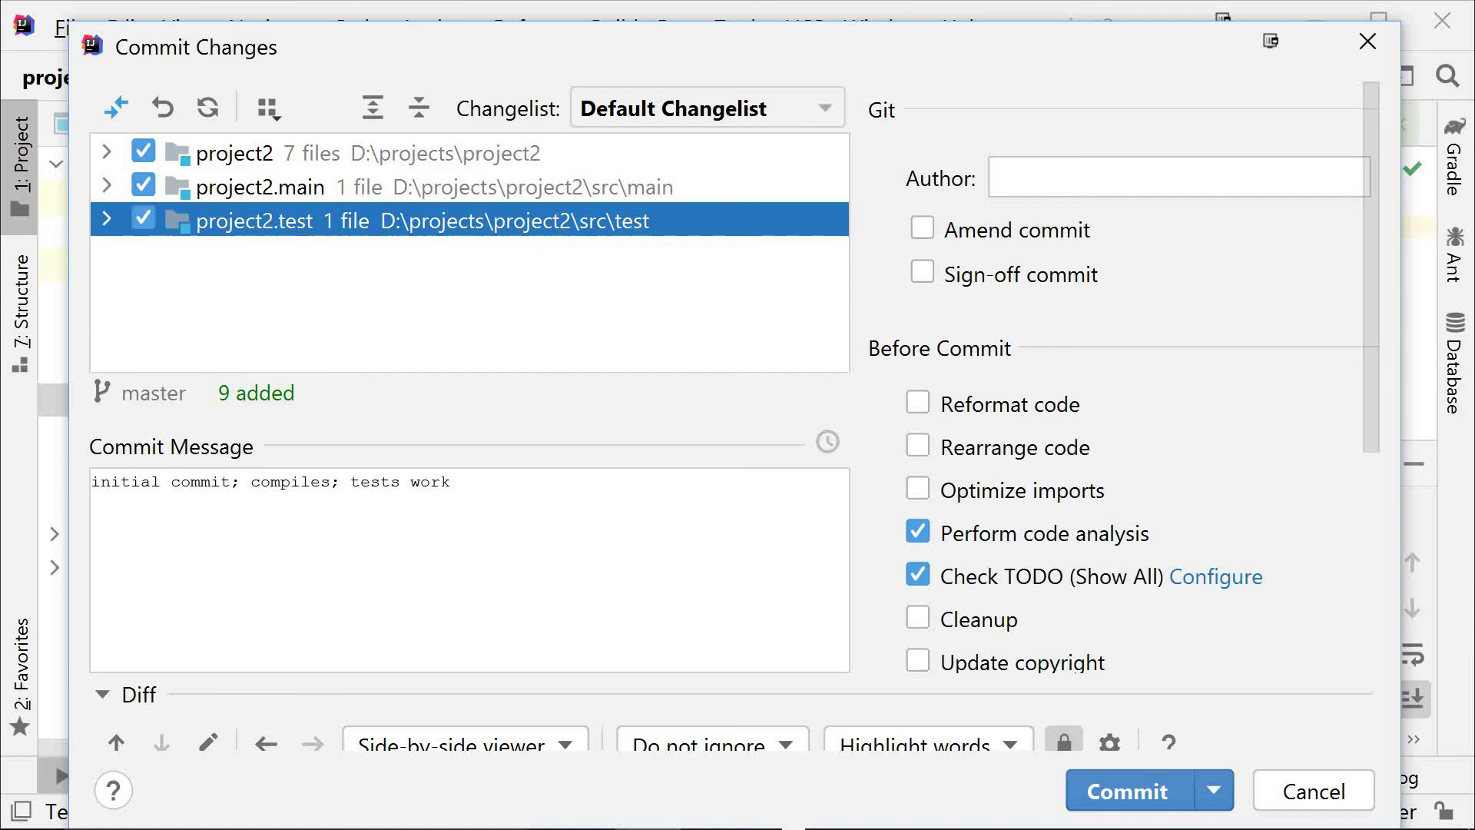